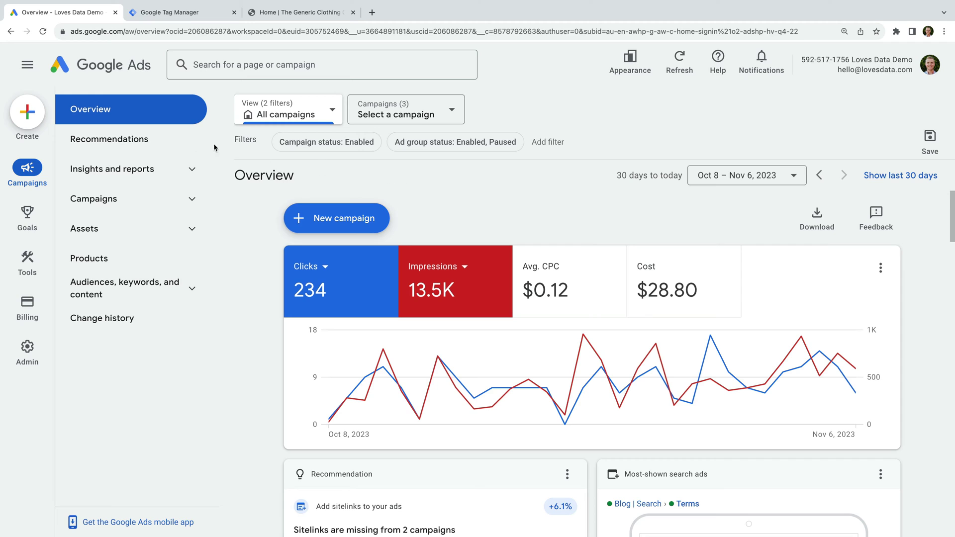
Step: Create a website conversion action and scan demo.lovesdata.com for existing conversion setup
left_click(32, 118)
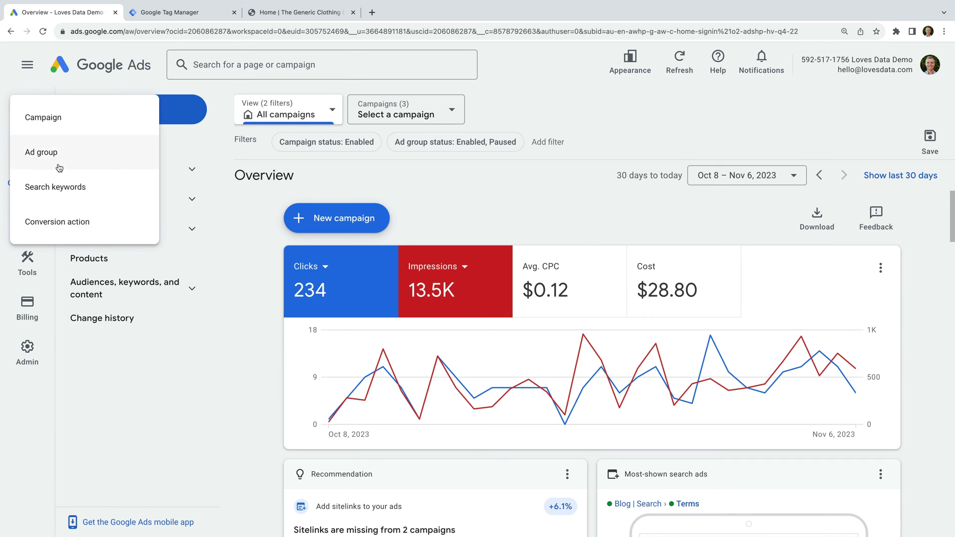
left_click(111, 228)
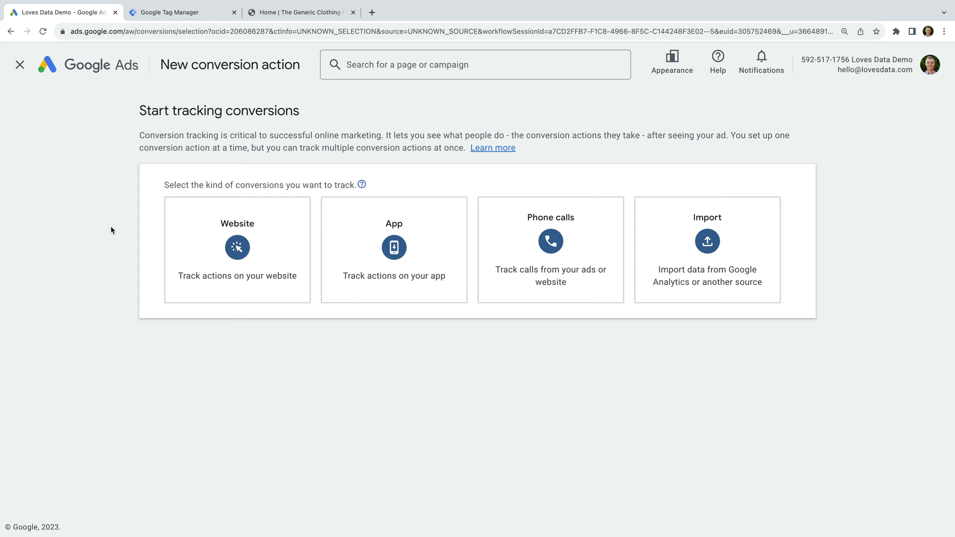
left_click(252, 243)
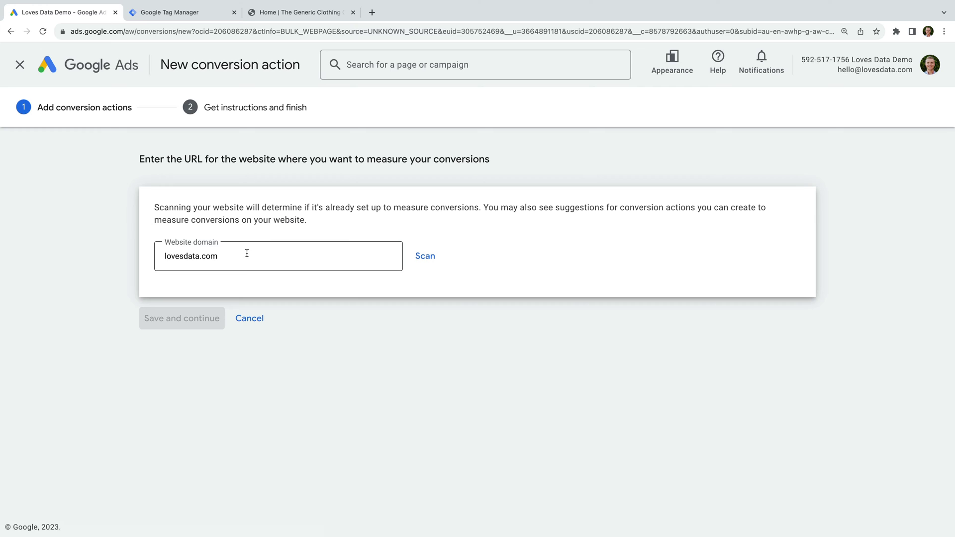
left_click_drag(247, 254, 141, 250)
type("dem")
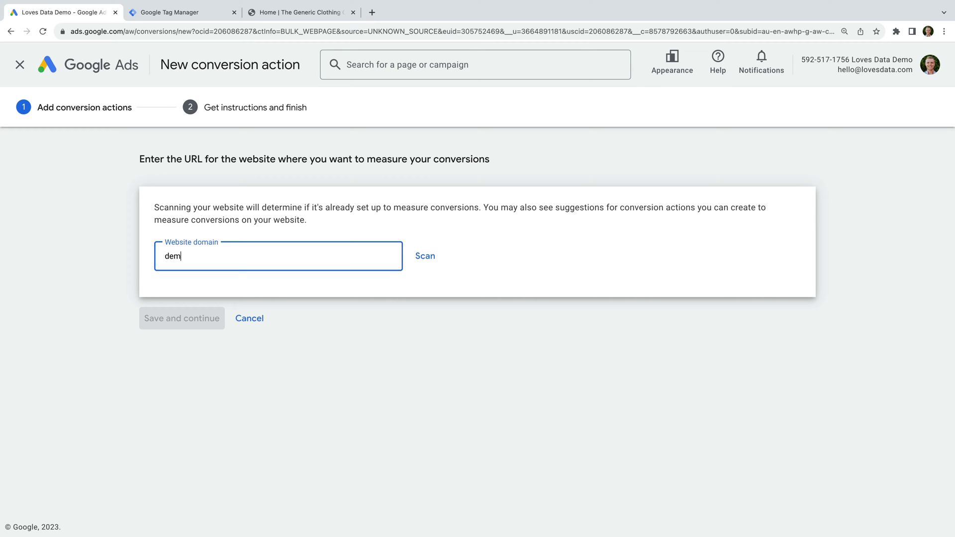
type("o.lovesdata.com")
left_click(425, 256)
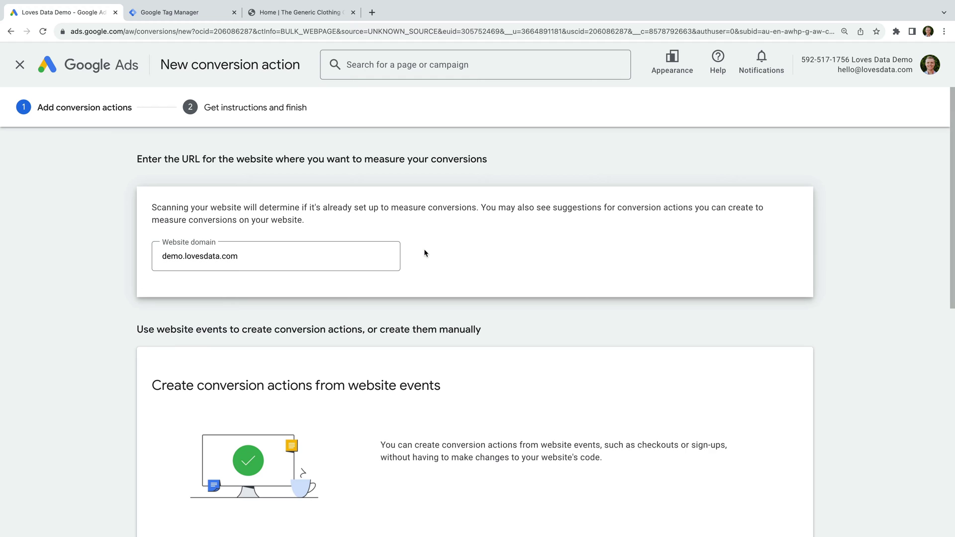
scroll(424, 252, "down", 10)
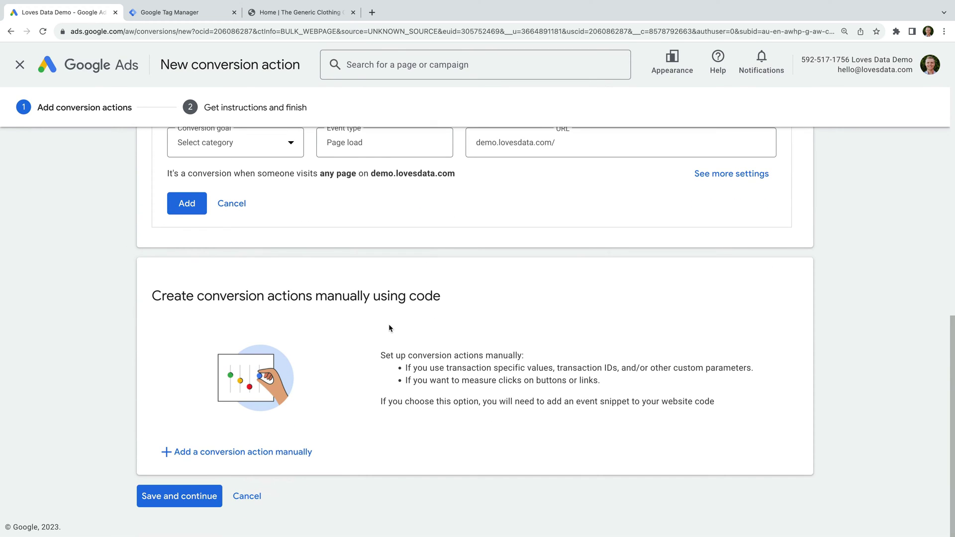
Step: Add a conversion action manually with Sign-up as the goal category, showing its optimization options
left_click(243, 461)
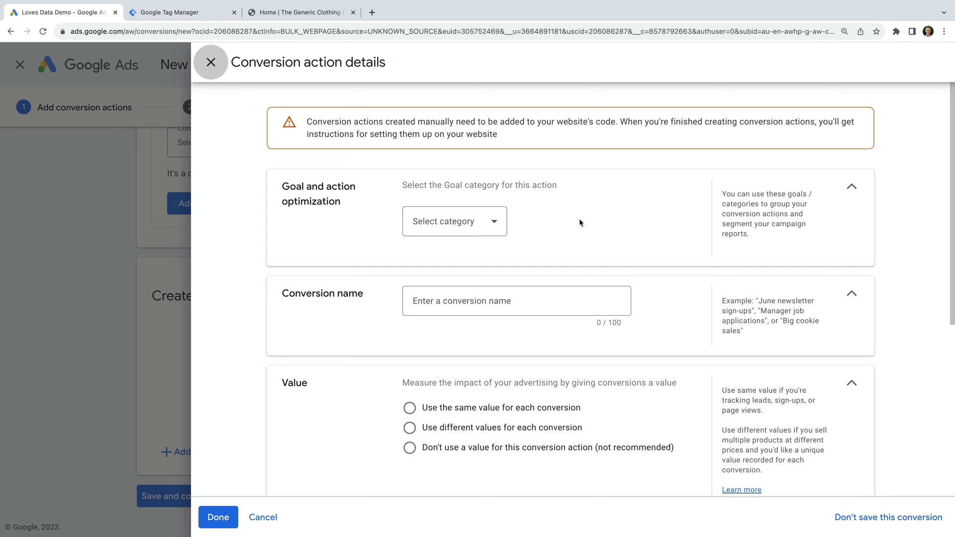
left_click(484, 229)
scroll(500, 318, "down", 3)
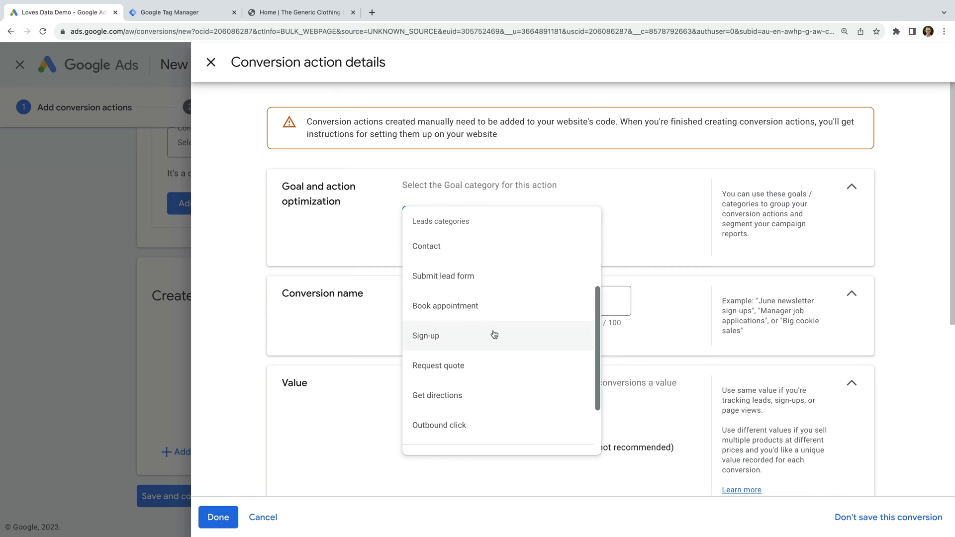
left_click(469, 340)
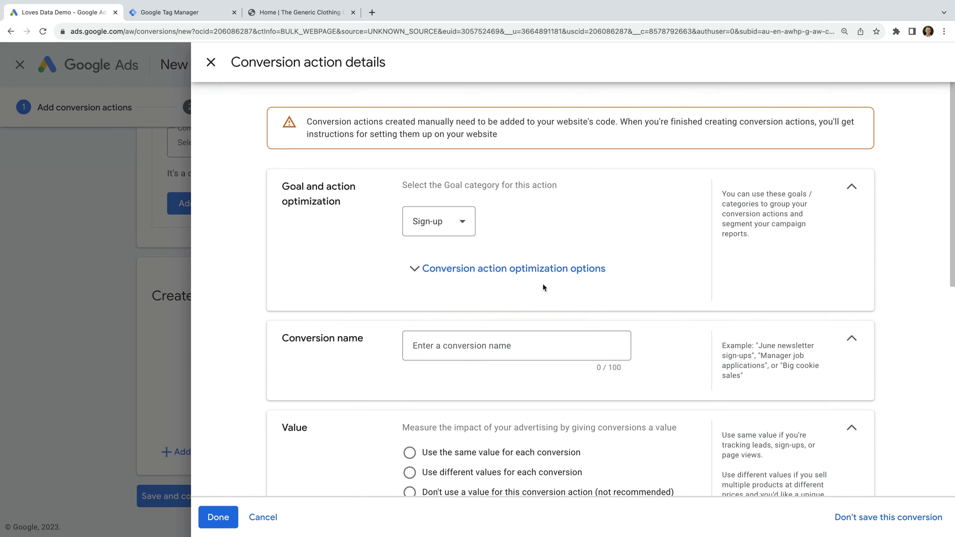
left_click(554, 274)
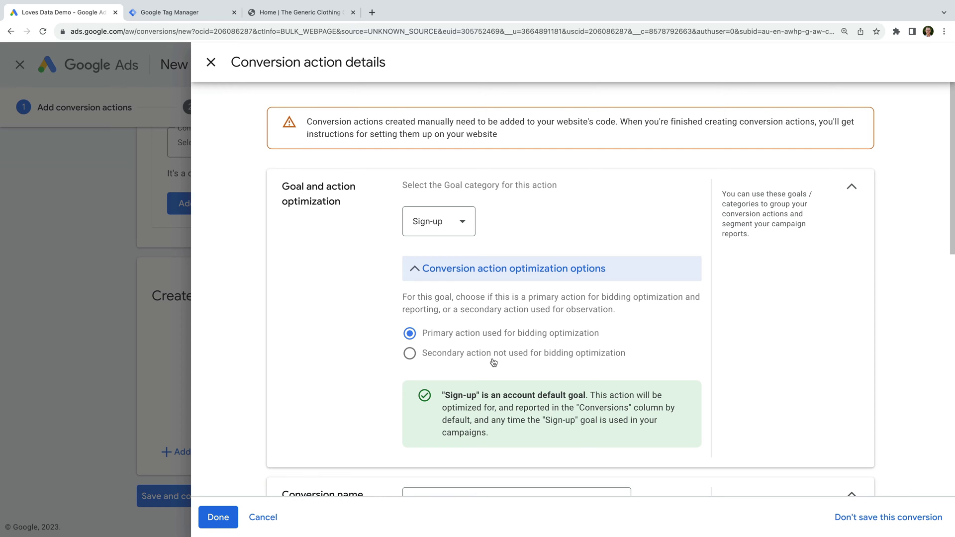
scroll(494, 362, "down", 3)
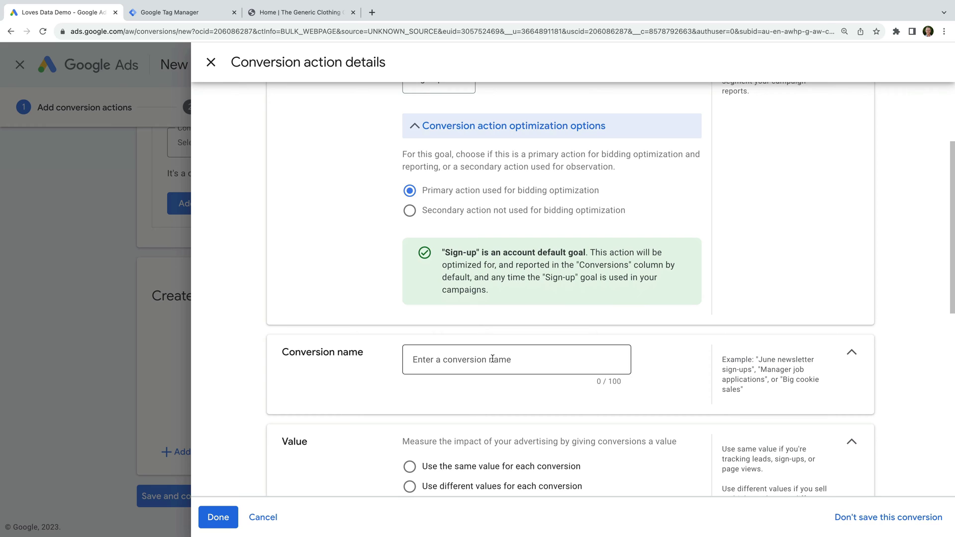
Step: Name the conversion 'Email Sign Up' and give every conversion the same value of 10
left_click(493, 360)
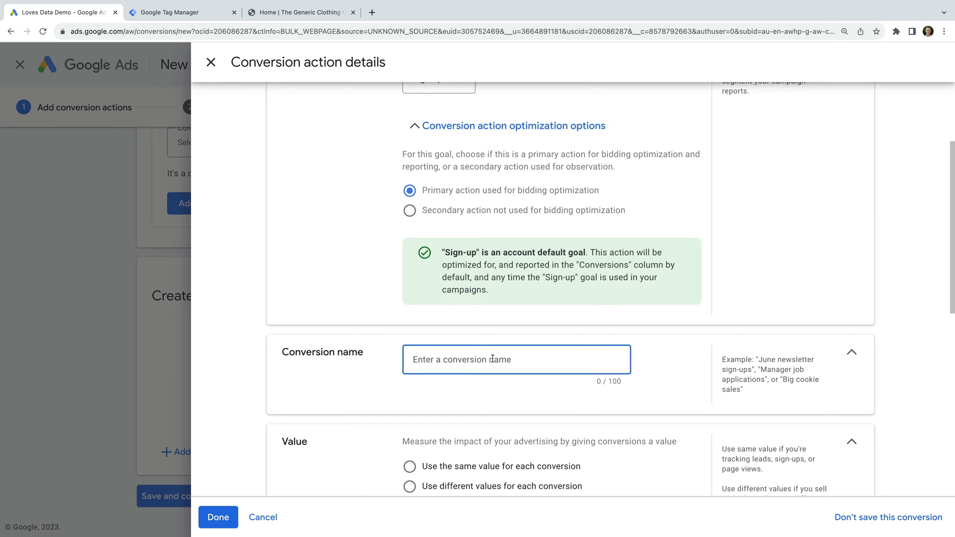
type("Email Sign Up")
scroll(571, 290, "down", 3)
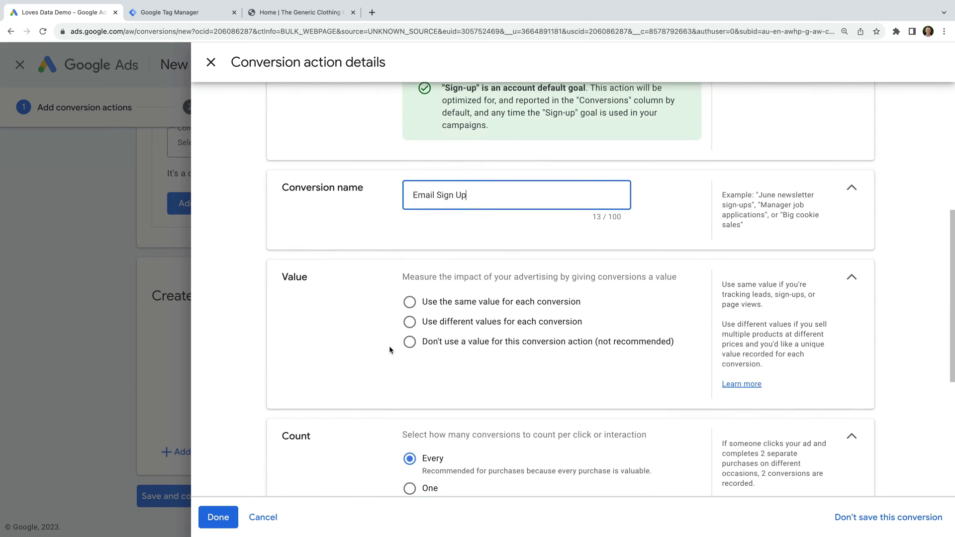
left_click(410, 302)
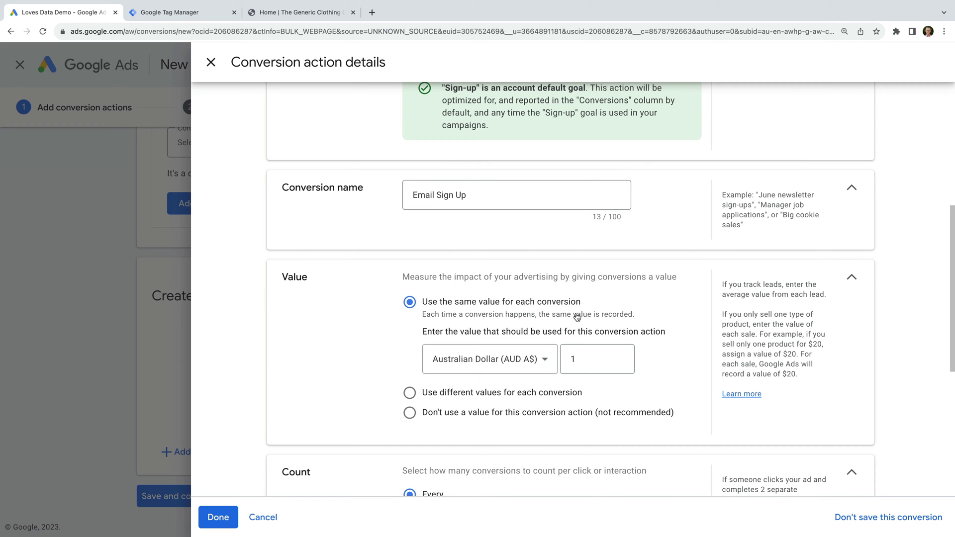
left_click(573, 359)
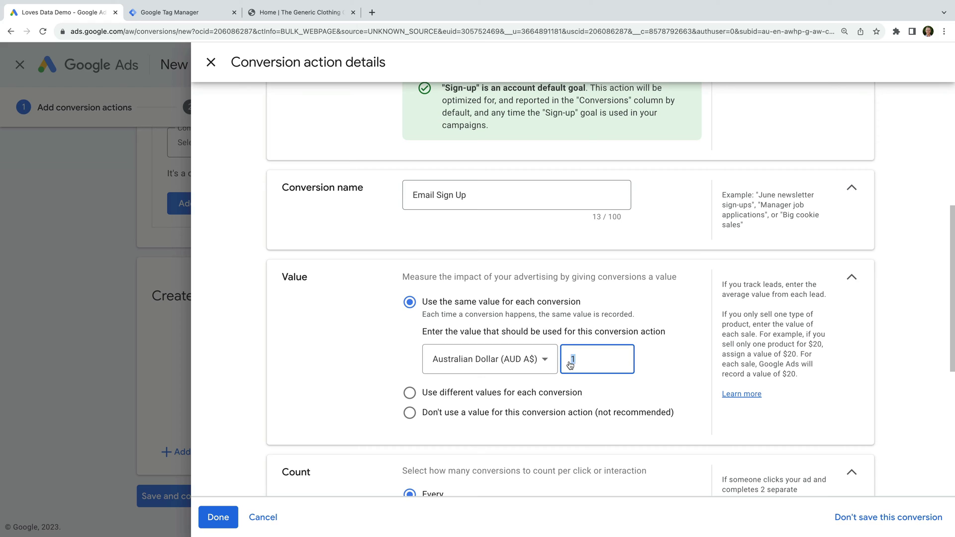
type("0")
left_click(658, 363)
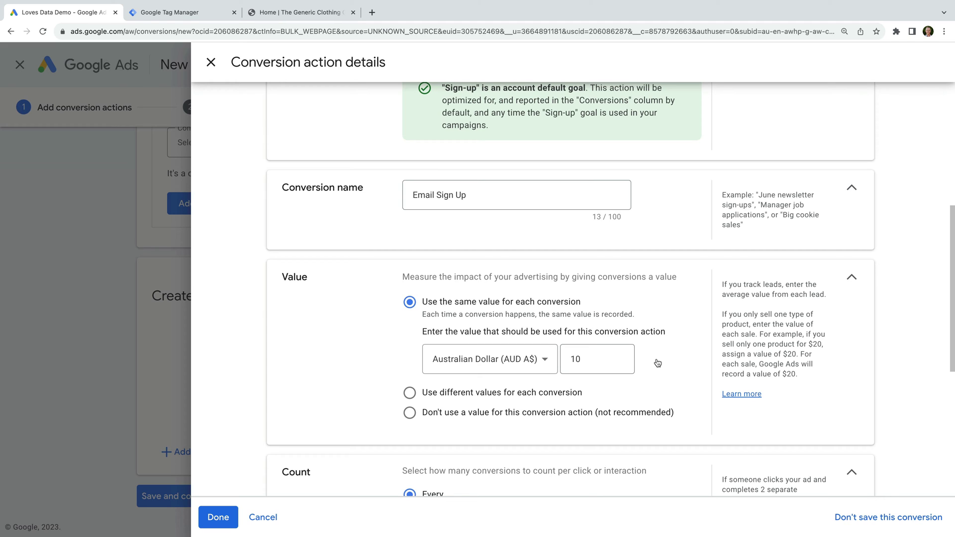
Step: Set Count to One conversion per click and finish the conversion details
scroll(658, 364, "down", 1)
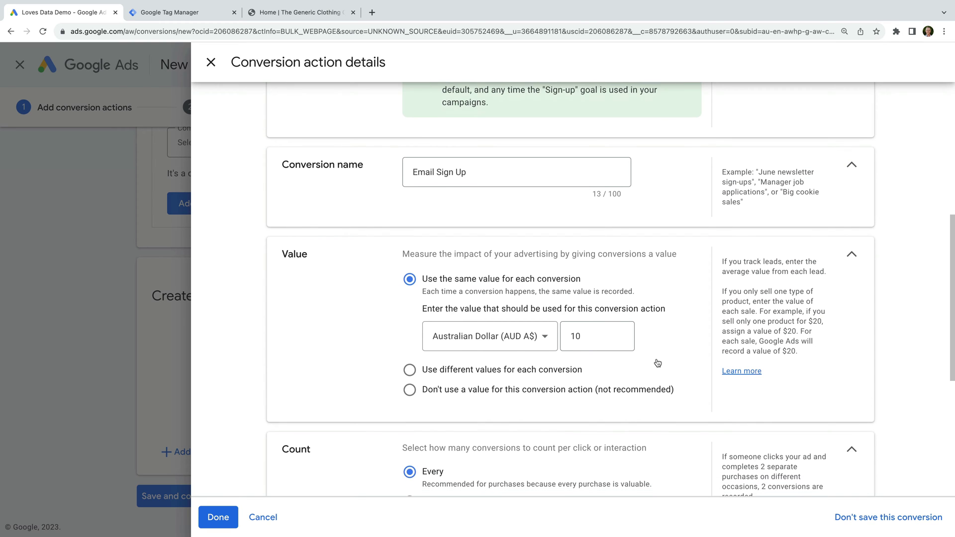
scroll(657, 361, "down", 2)
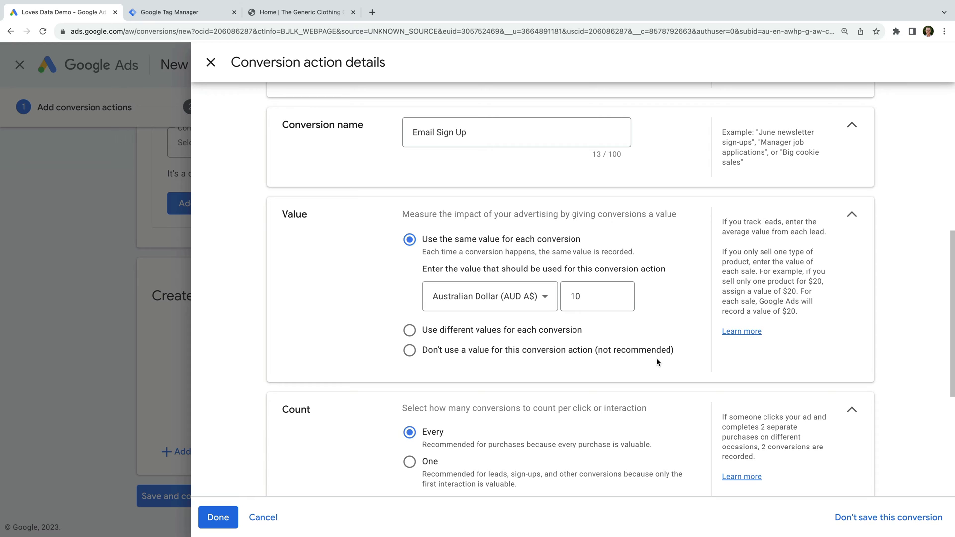
scroll(656, 362, "down", 1)
scroll(657, 362, "down", 2)
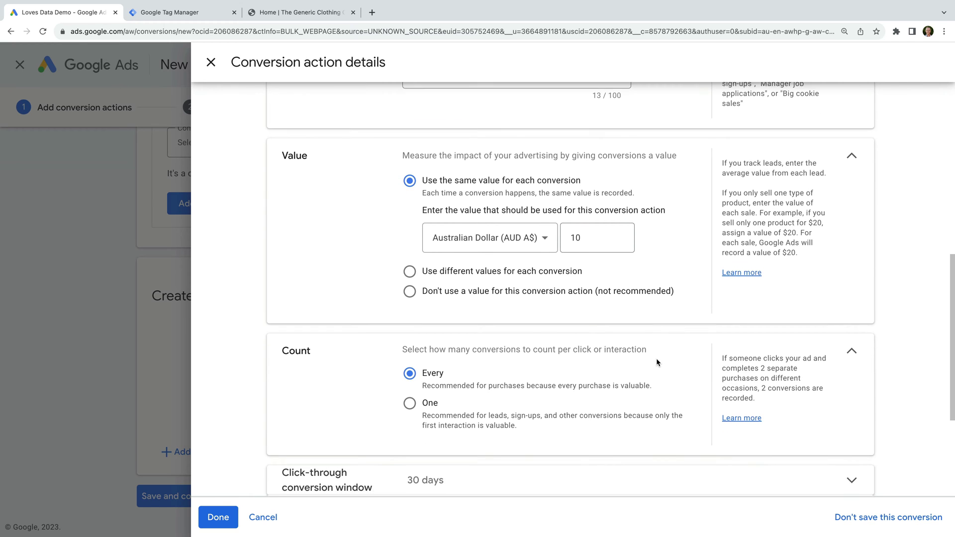
scroll(657, 363, "down", 3)
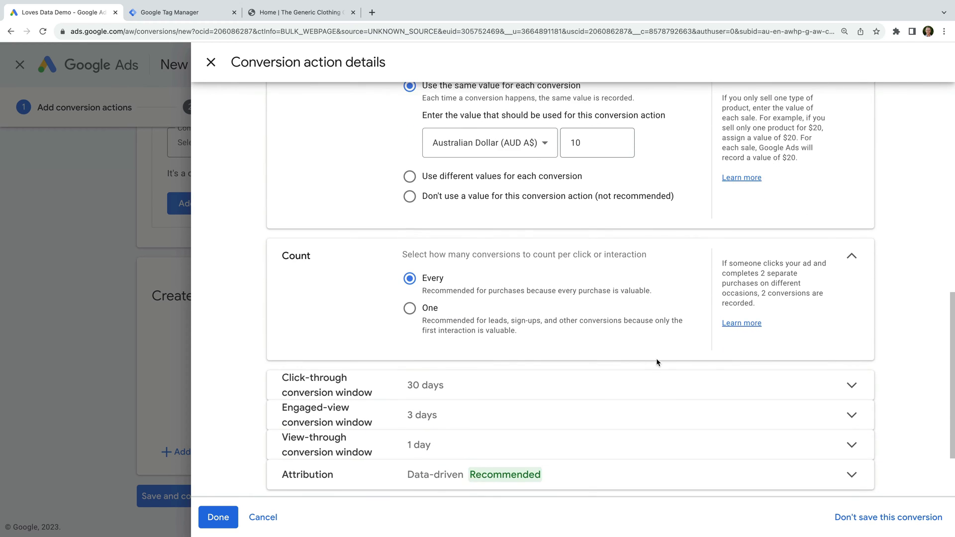
left_click(408, 311)
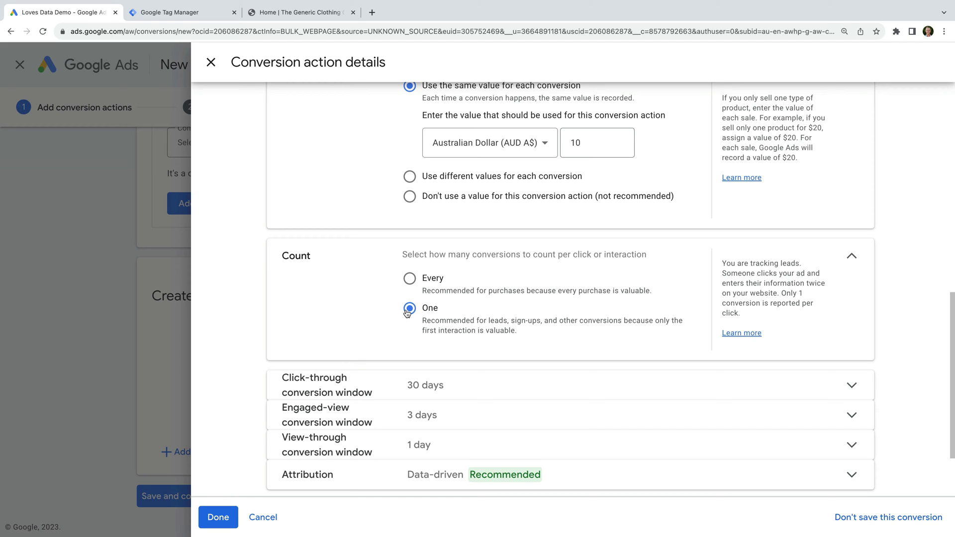
scroll(407, 311, "down", 2)
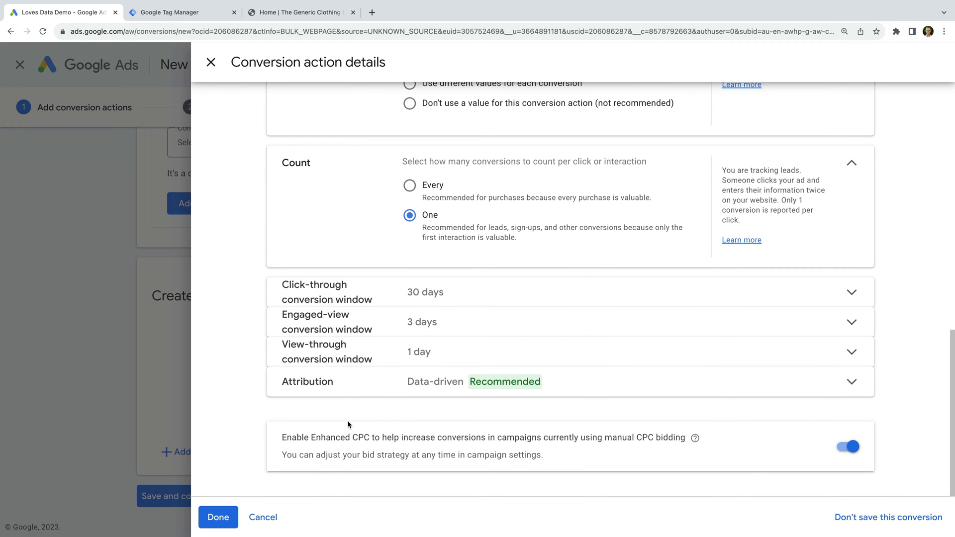
left_click(219, 517)
Step: Save the Email Sign Up conversion and copy its Tag Manager conversion ID and label
scroll(393, 429, "down", 2)
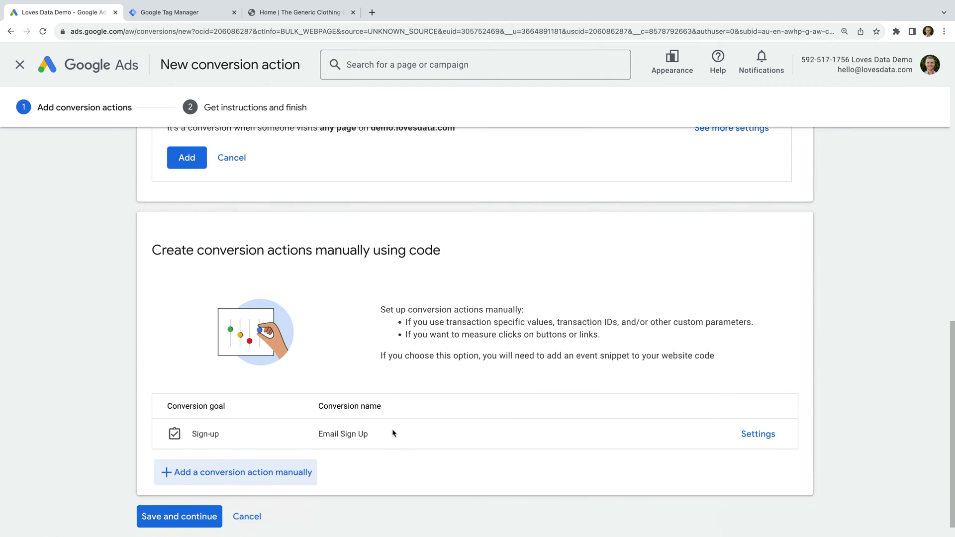
left_click(209, 506)
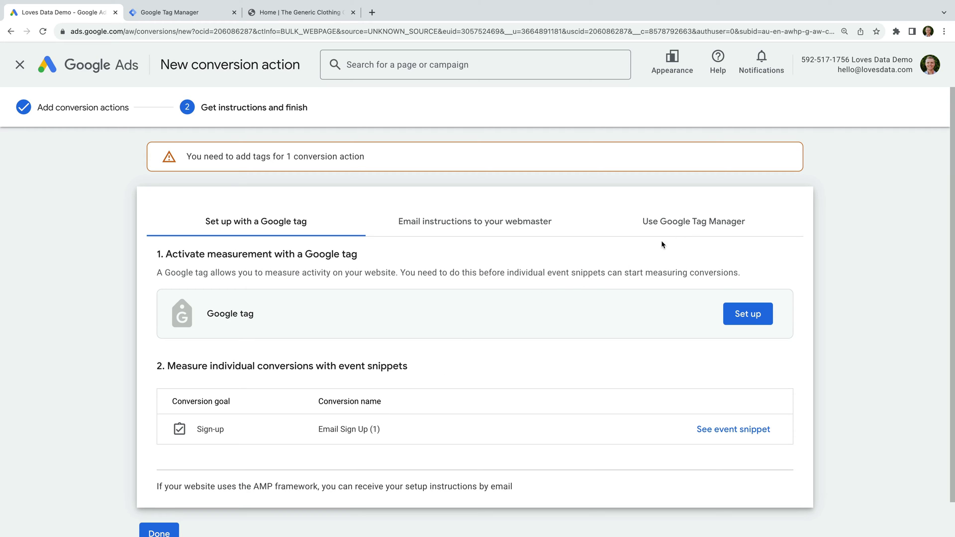
left_click(724, 224)
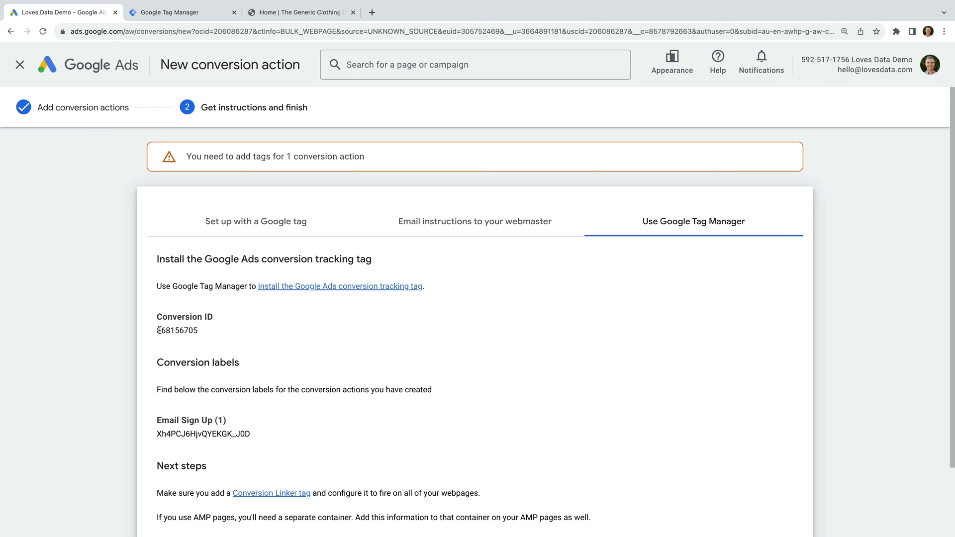
left_click_drag(156, 331, 197, 330)
key("super+c")
left_click_drag(159, 434, 233, 434)
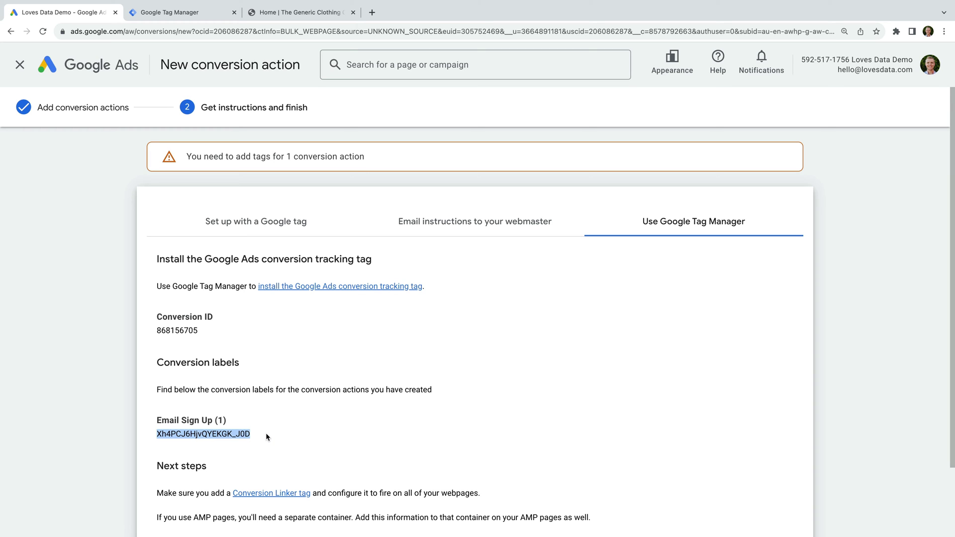
left_click(212, 12)
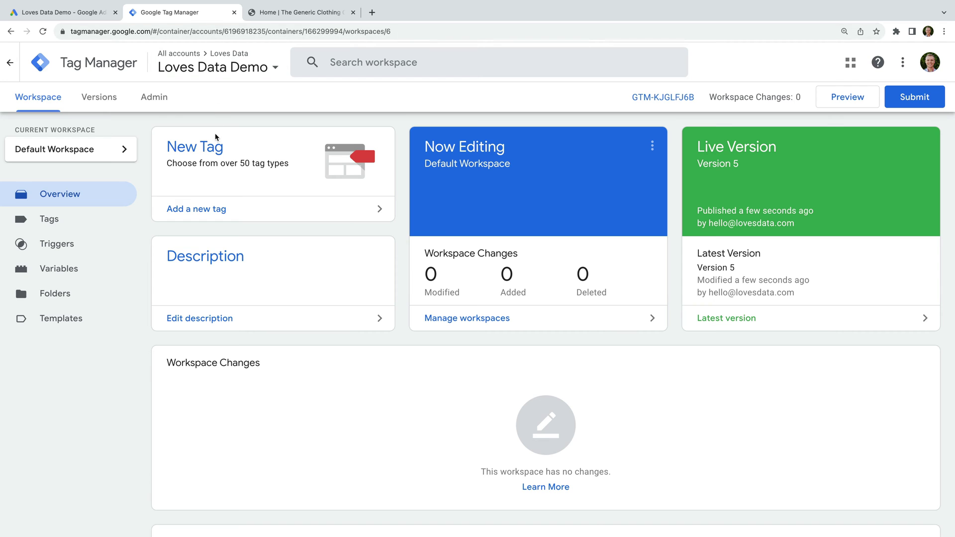
Step: Create a new tag named 'Google Ads | Conversion' of type Google Ads Conversion Tracking
left_click(225, 211)
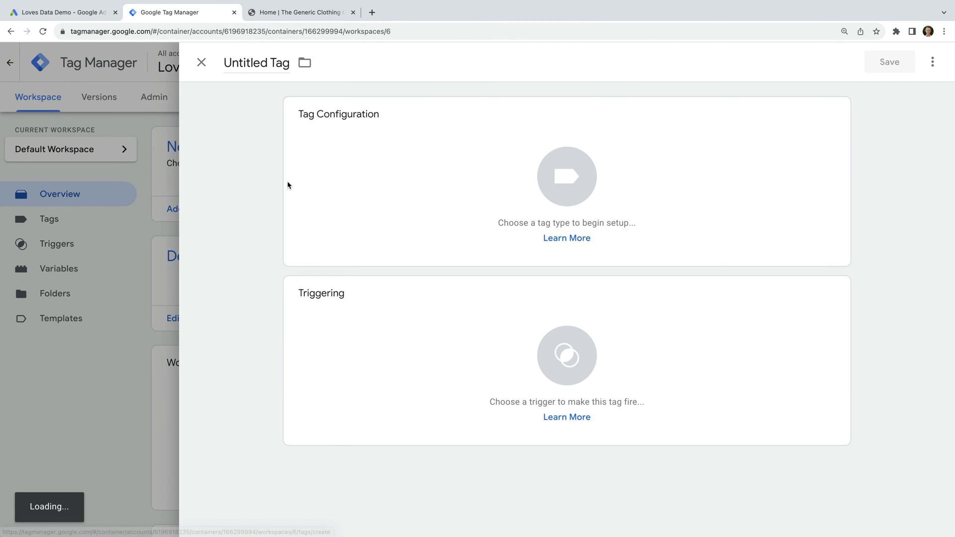
left_click(265, 66)
type("G")
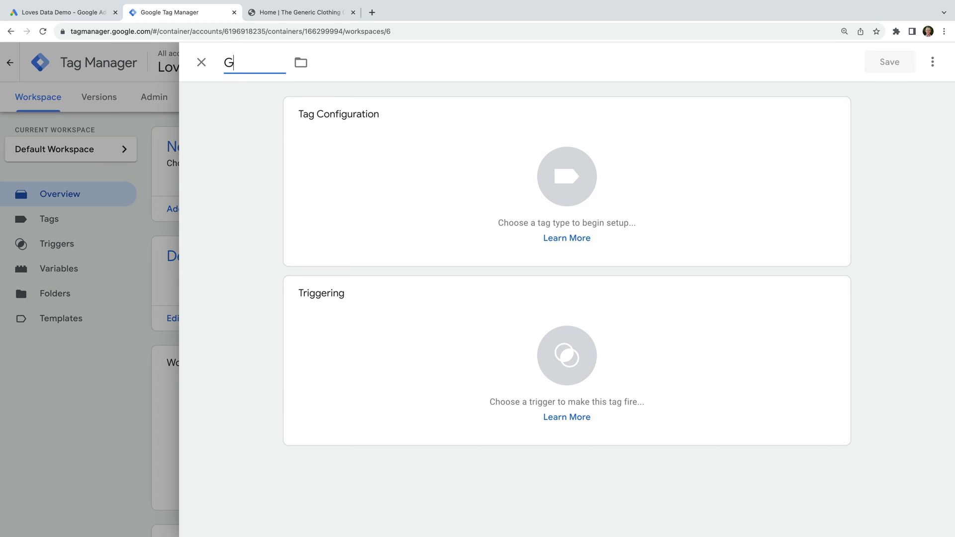
type("oogle Ads |")
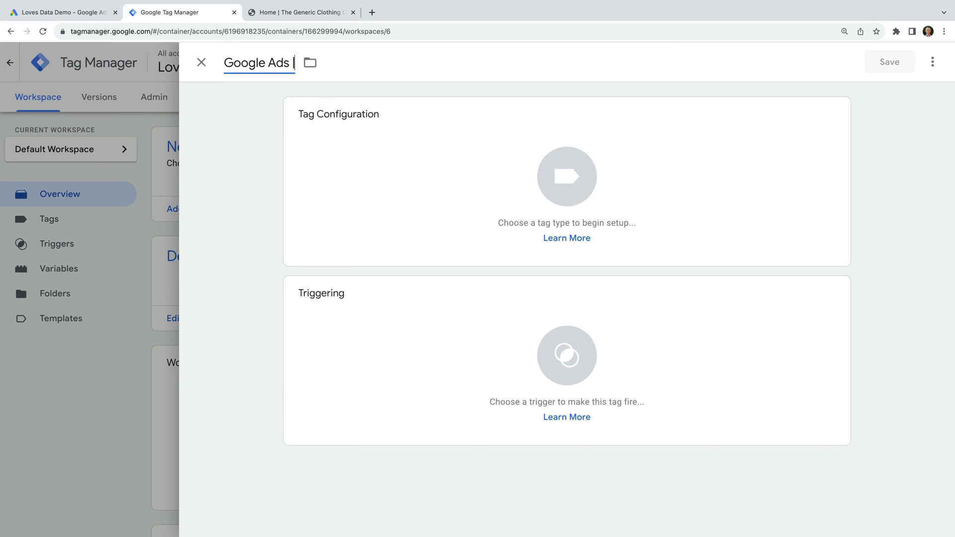
type(" Conversion")
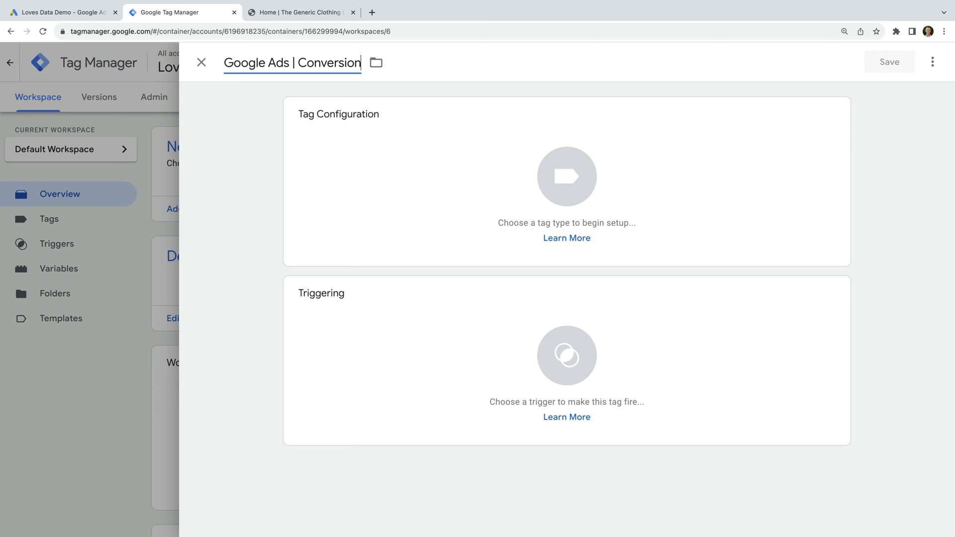
left_click(240, 100)
left_click(375, 136)
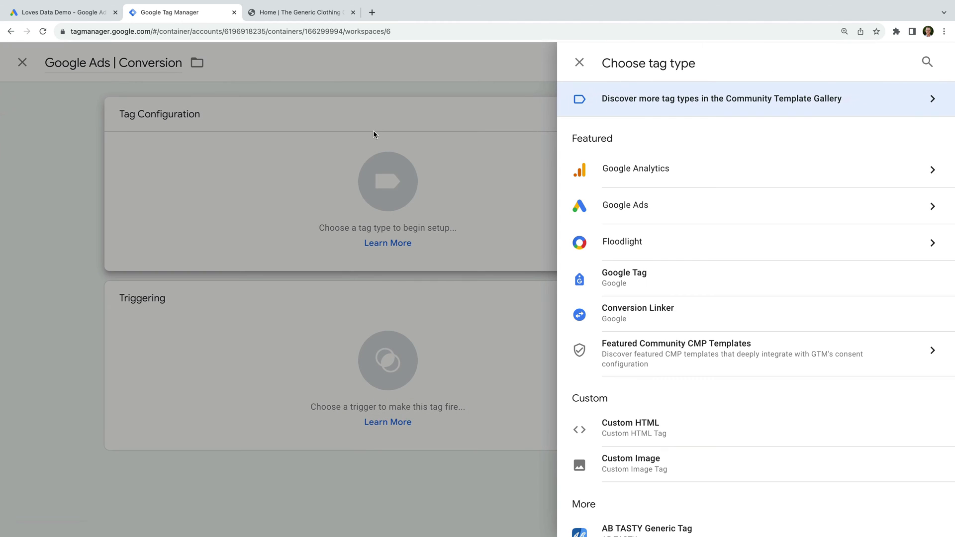
left_click(673, 213)
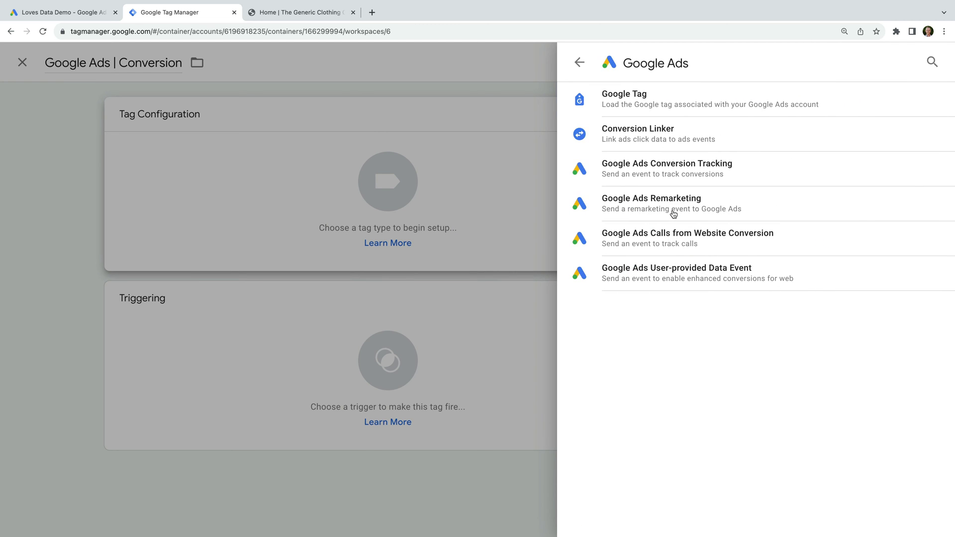
left_click(700, 178)
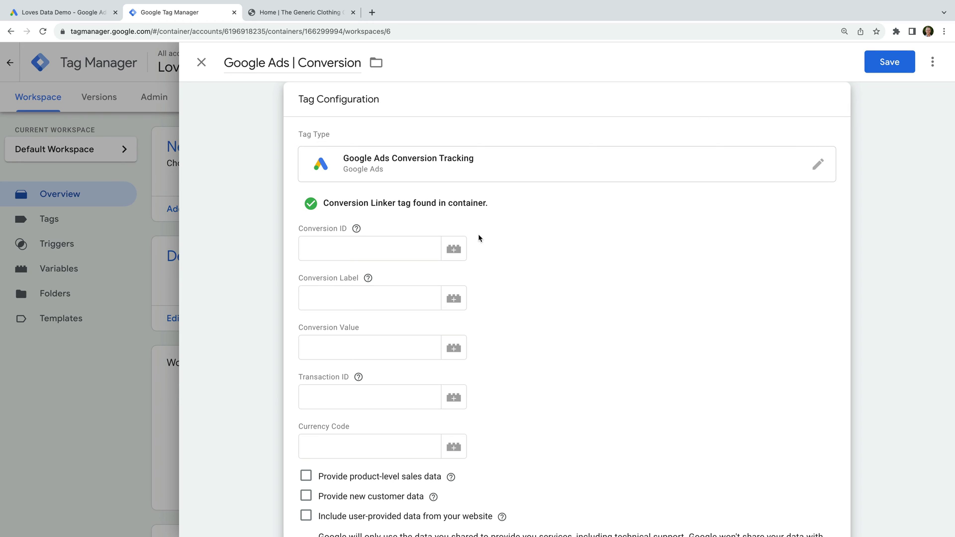
Step: Paste the copied conversion ID and conversion label into the Google Ads | Conversion tag
left_click_drag(324, 206, 493, 208)
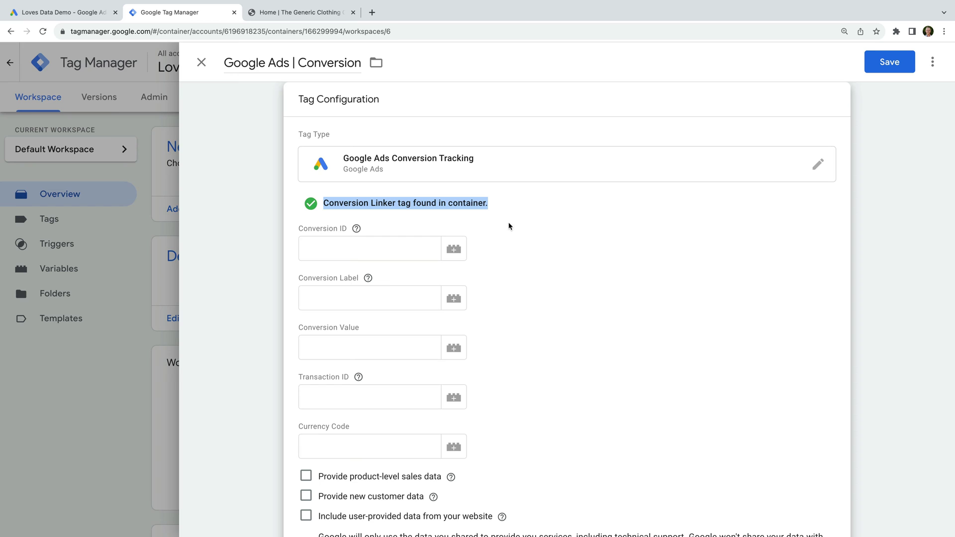
left_click(381, 252)
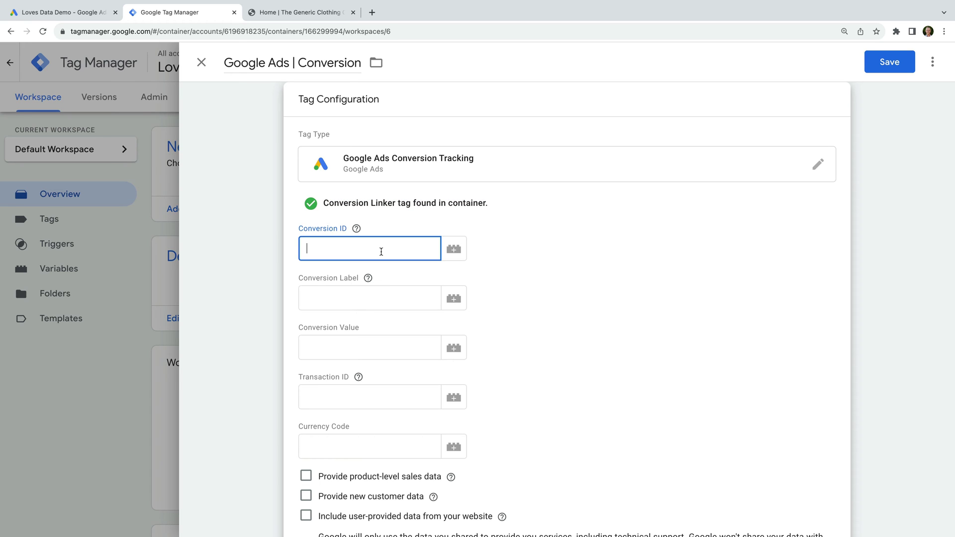
key("super+v")
left_click(354, 299)
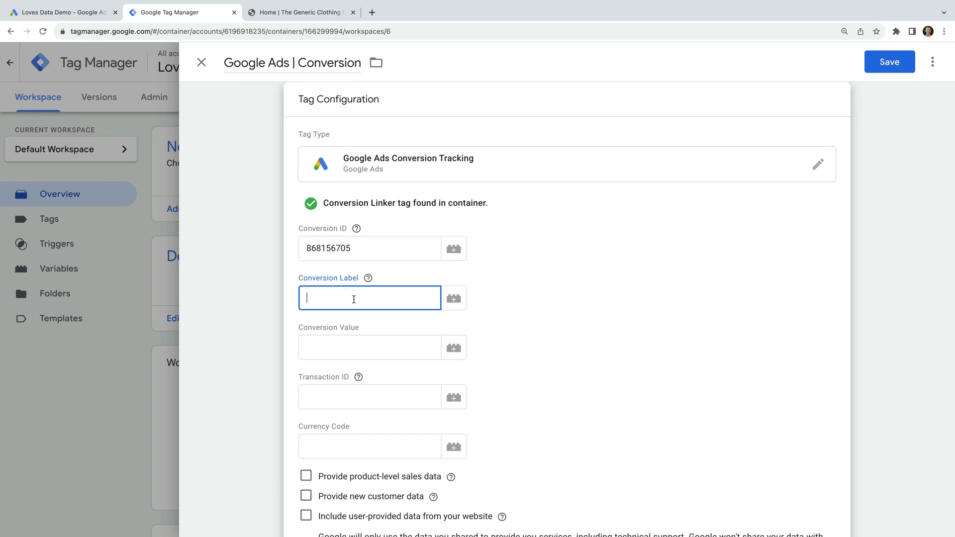
type("Xh4PCJ6HjlQYEKGK_J0D")
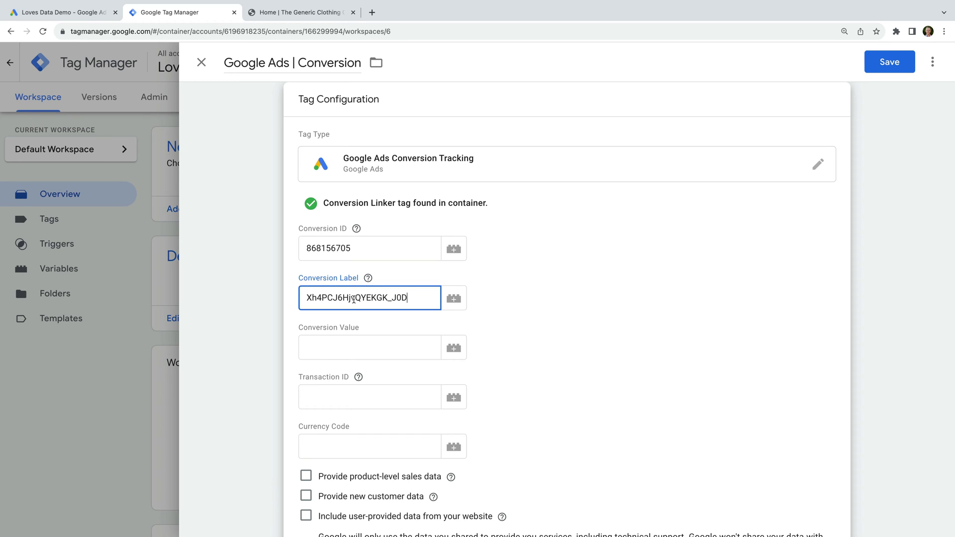
left_click(522, 368)
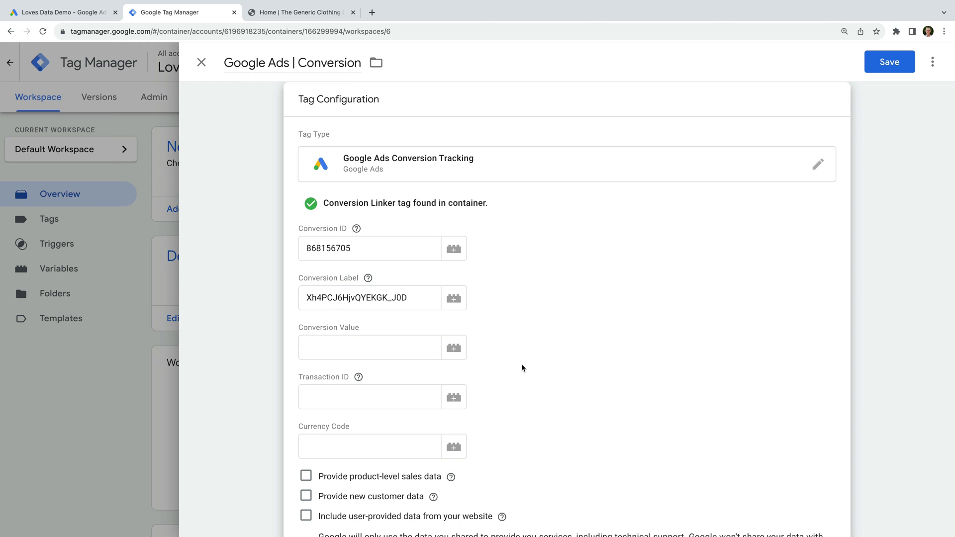
Step: Bring up the tag's trigger choices and start a new trigger
scroll(523, 368, "down", 2)
scroll(522, 369, "down", 5)
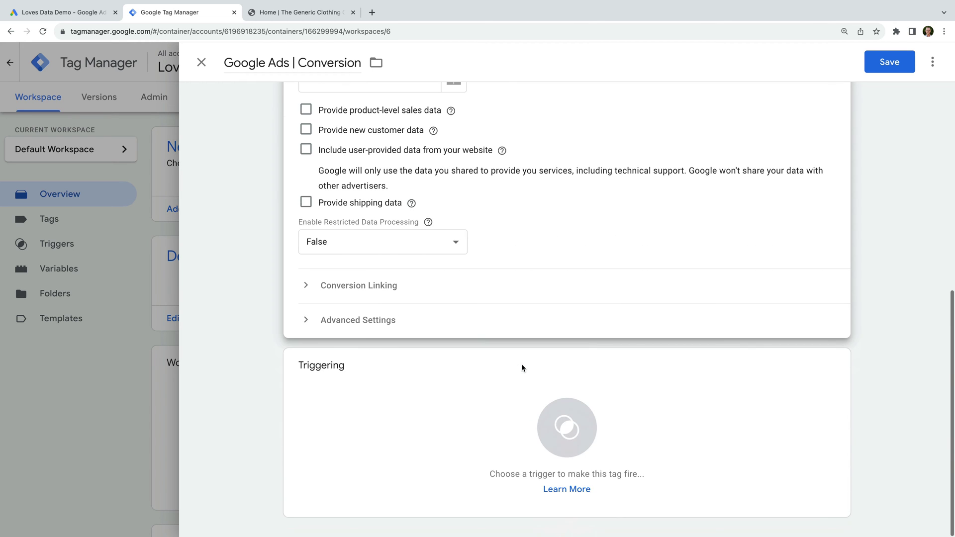
left_click(338, 394)
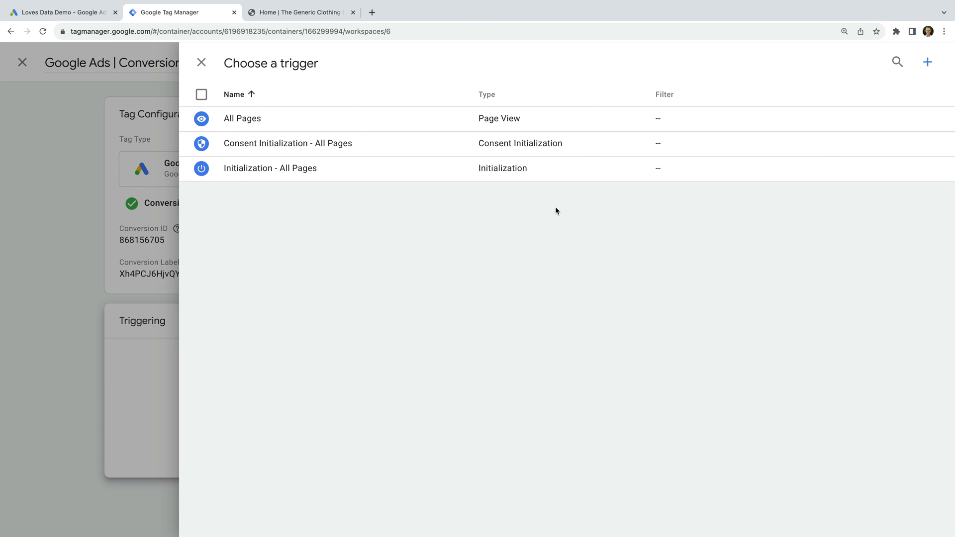
left_click(929, 67)
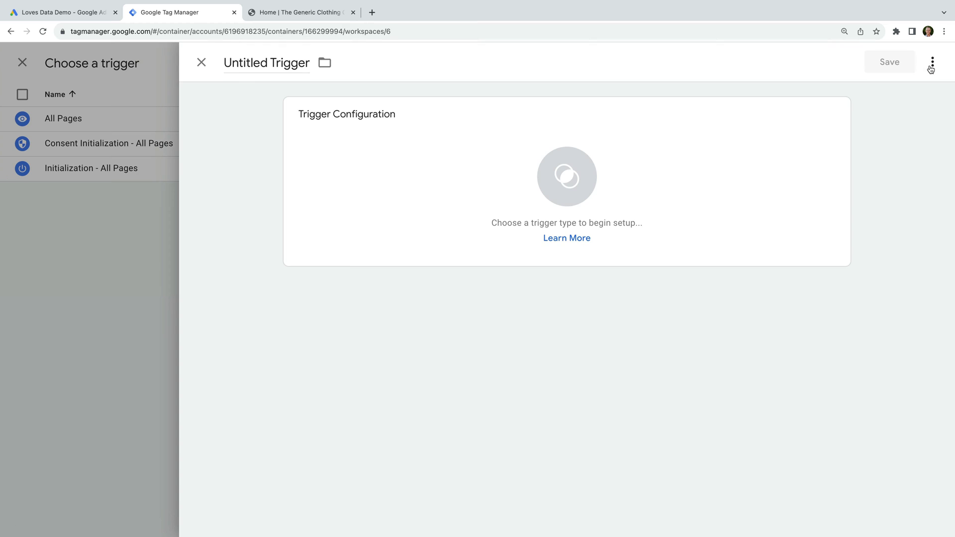
Step: Name the new trigger 'Thank You Page' and set its type to Initialization
left_click(277, 65)
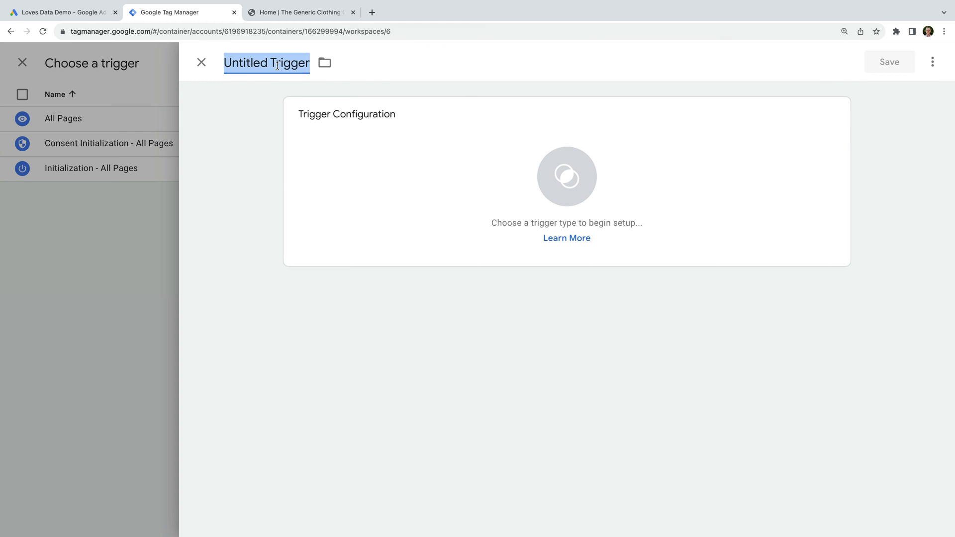
type("Than")
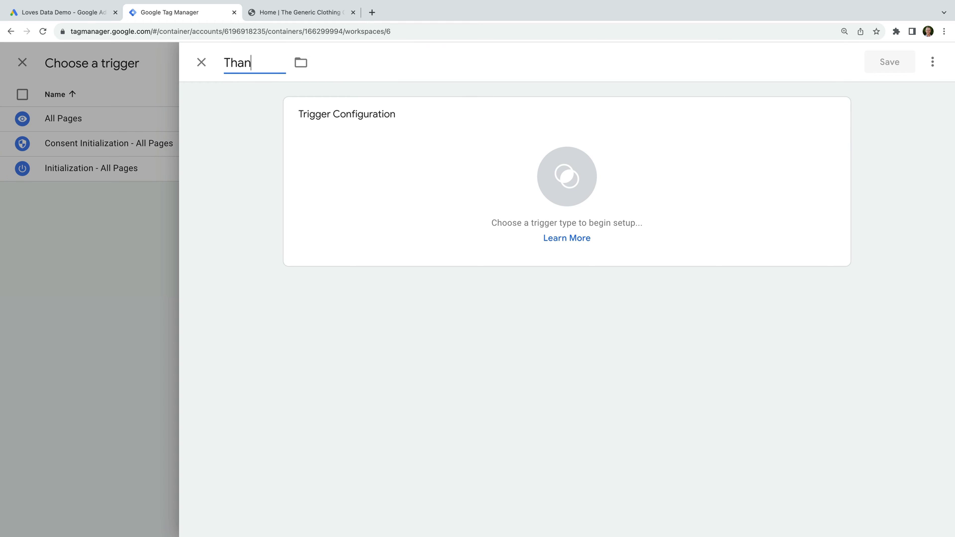
type("k You Page")
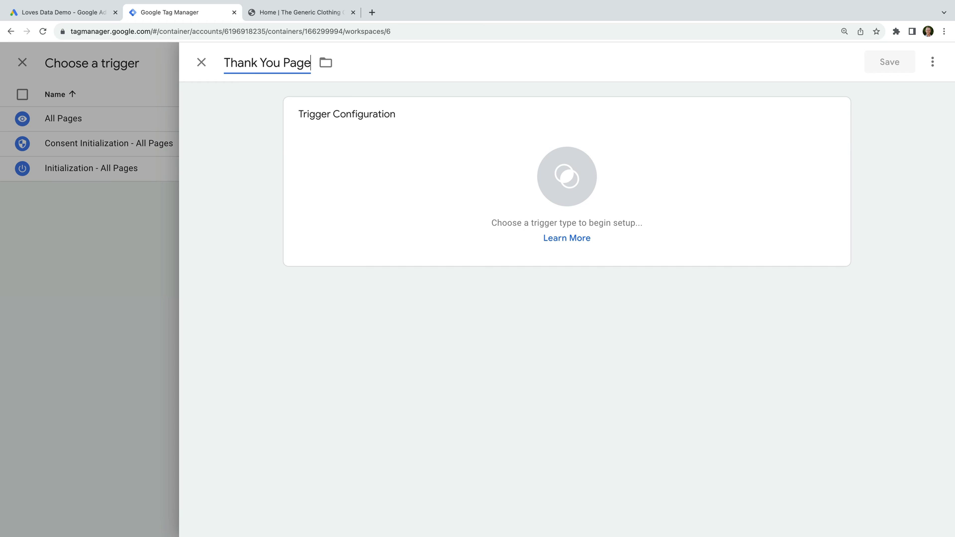
left_click(266, 97)
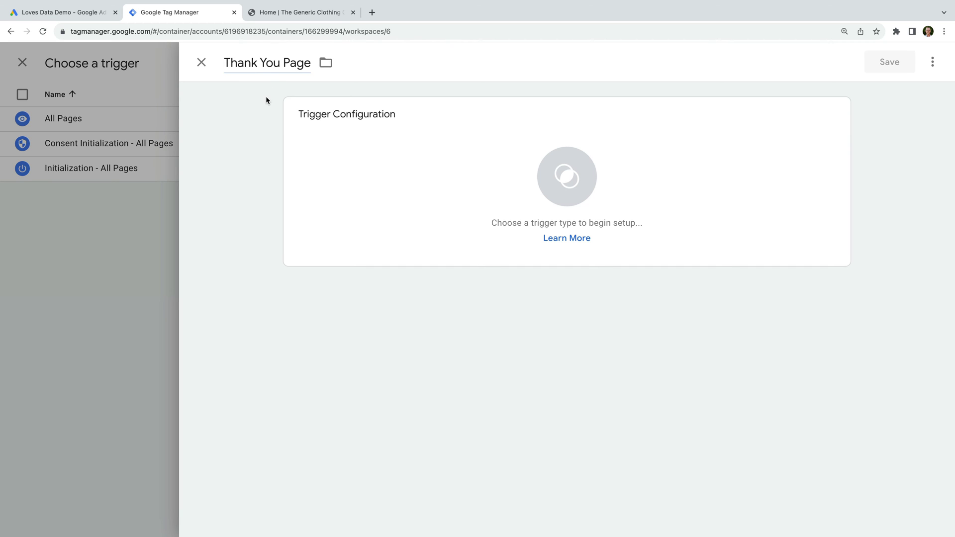
left_click(355, 128)
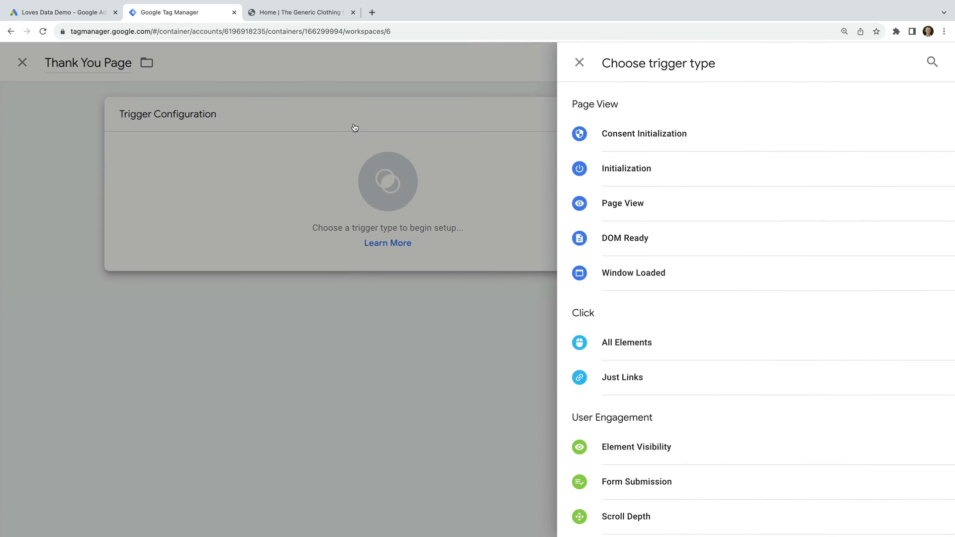
left_click(656, 183)
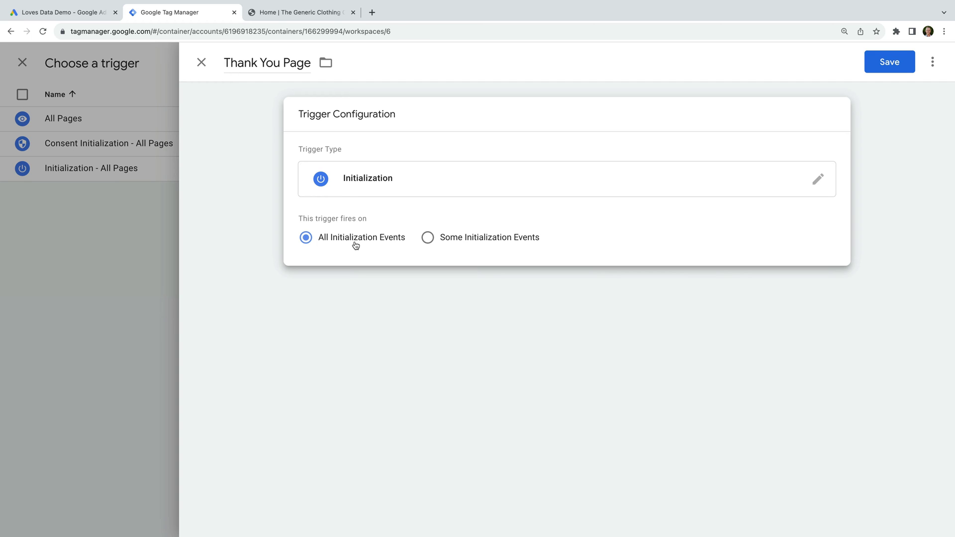
Step: Limit the trigger to Some Initialization Events where Page Path contains /thank-you, and save it
left_click(428, 238)
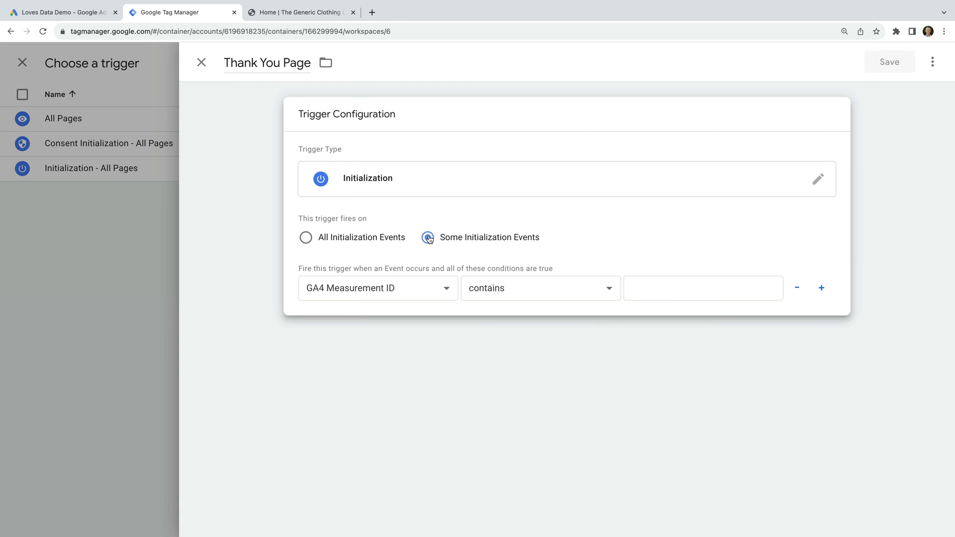
left_click(445, 289)
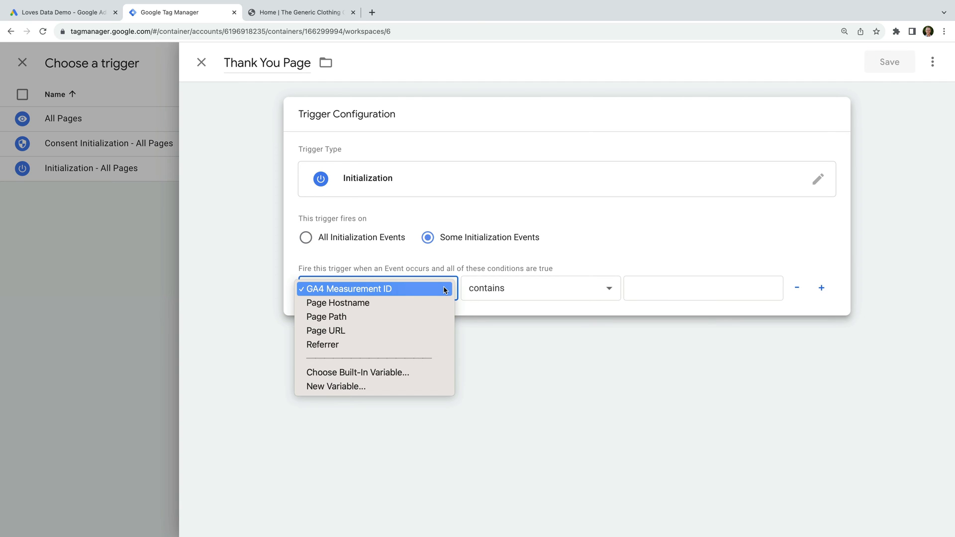
left_click(436, 318)
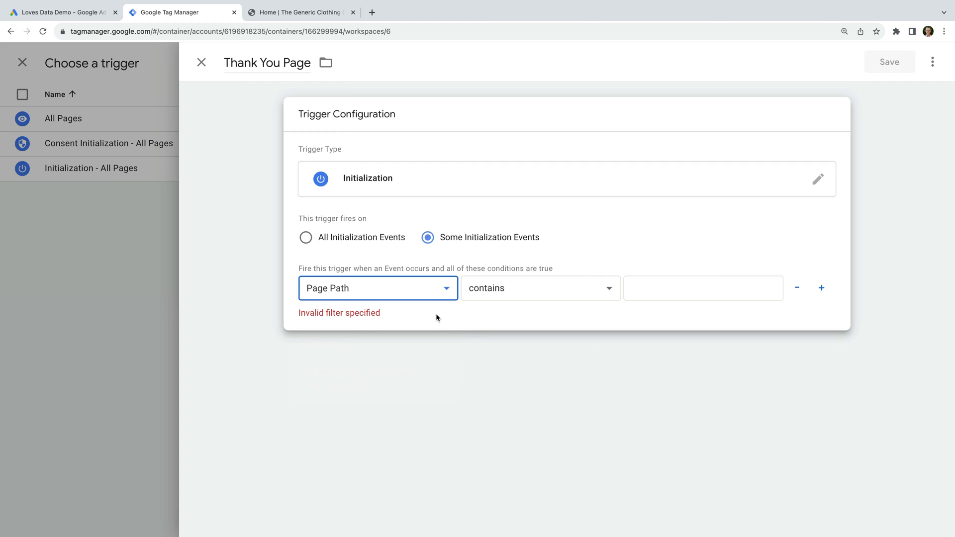
left_click(512, 289)
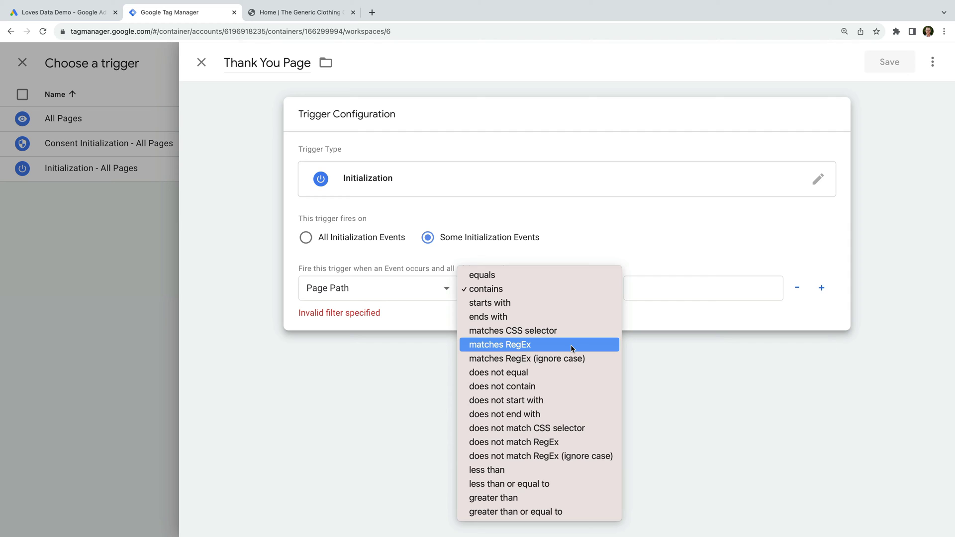
left_click(629, 262)
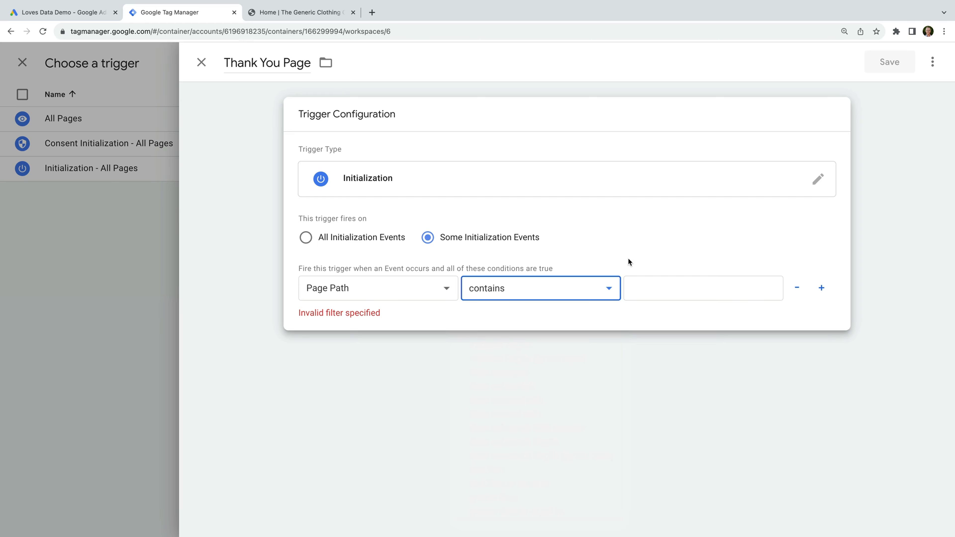
left_click(653, 290)
type("/")
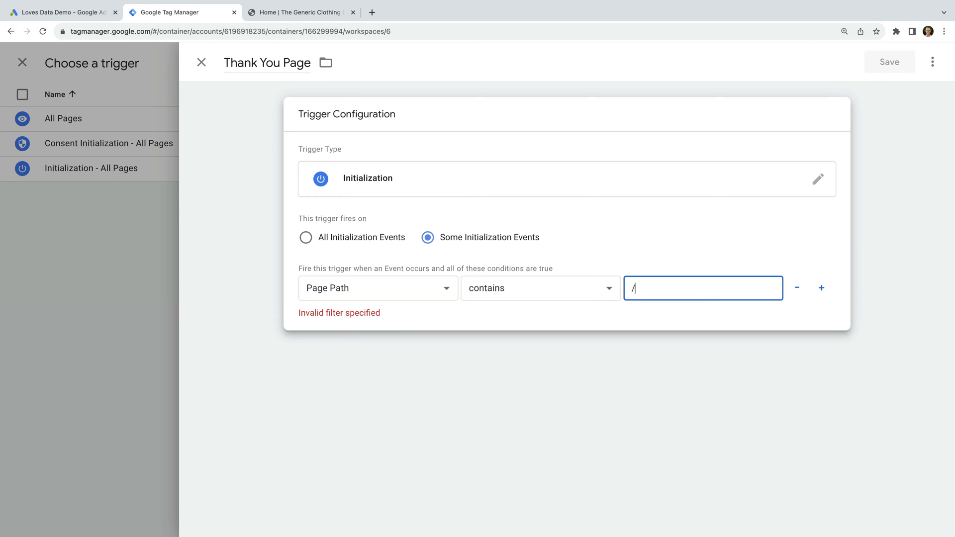
type("thank-you")
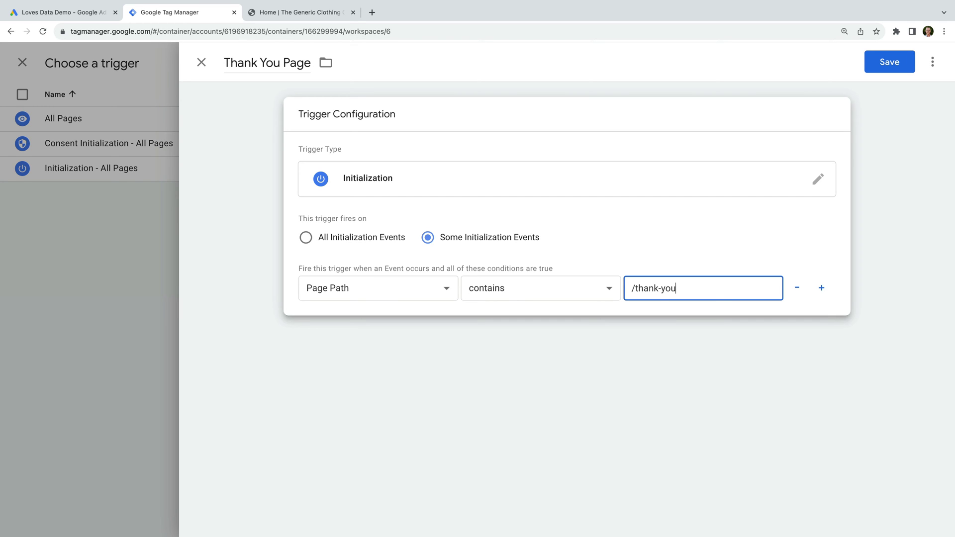
left_click(684, 257)
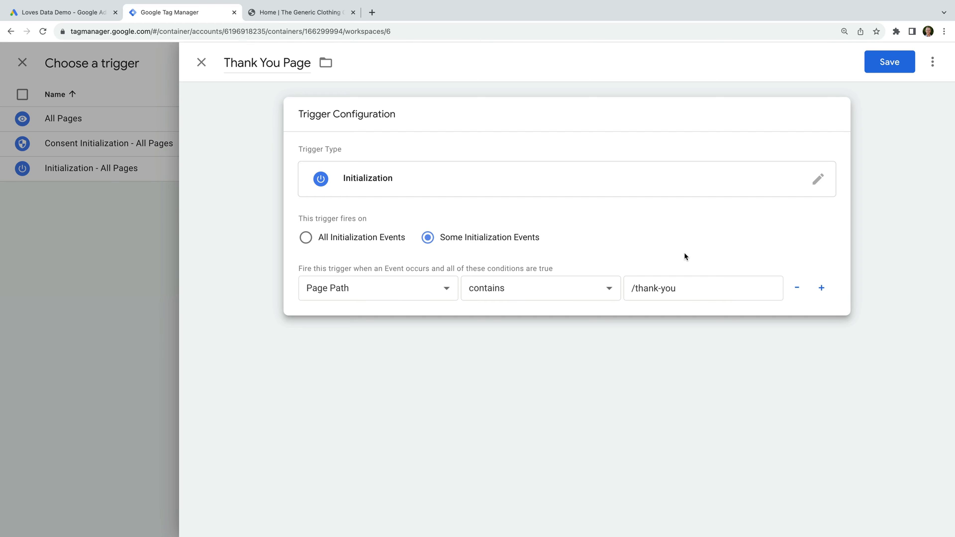
left_click(906, 67)
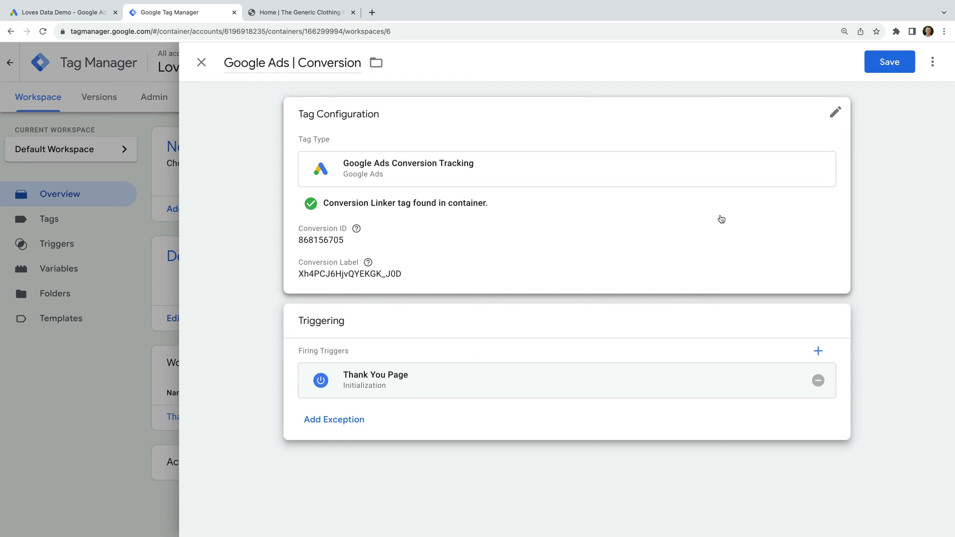
Step: Save the Google Ads | Conversion tag with Thank You Page as its trigger
left_click(890, 65)
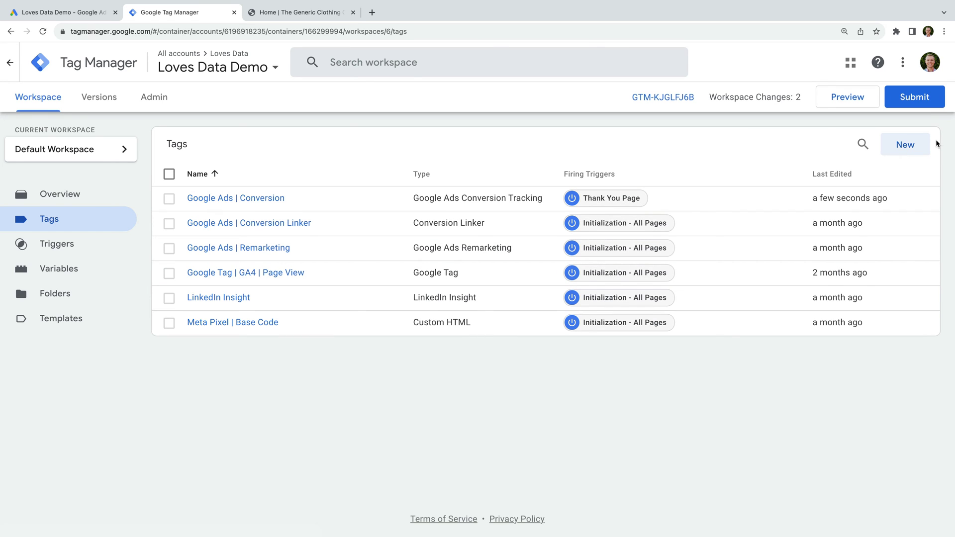
Step: Create a new tag named 'Google Analytics | GA4 | Conversion' of type Google Analytics: GA4 Event
left_click(911, 145)
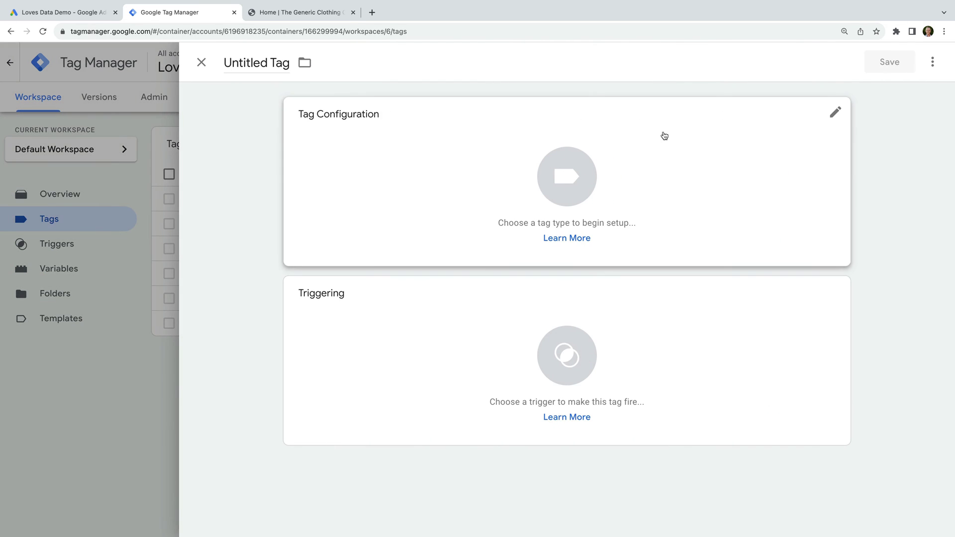
triple_click(261, 63)
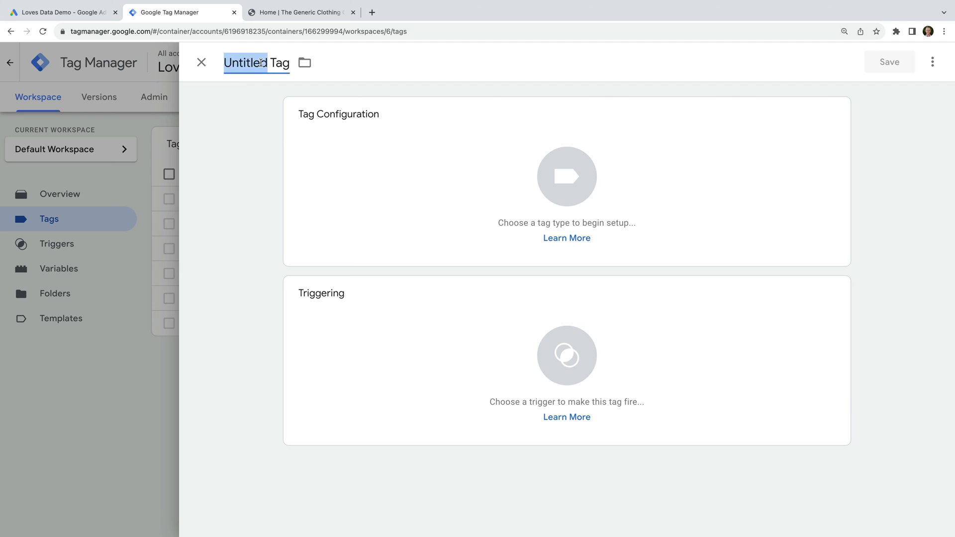
type("Google ")
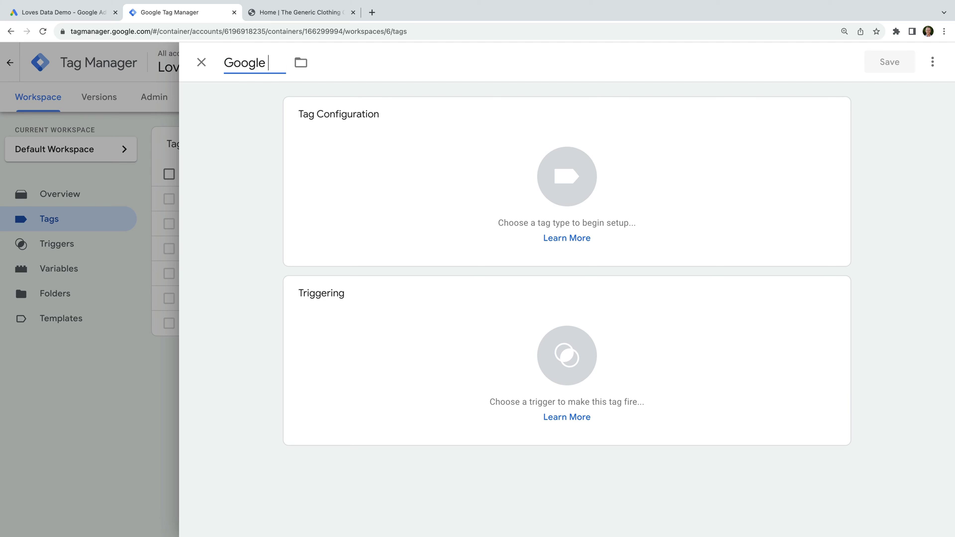
type("Analytics | GA4 | Conversion")
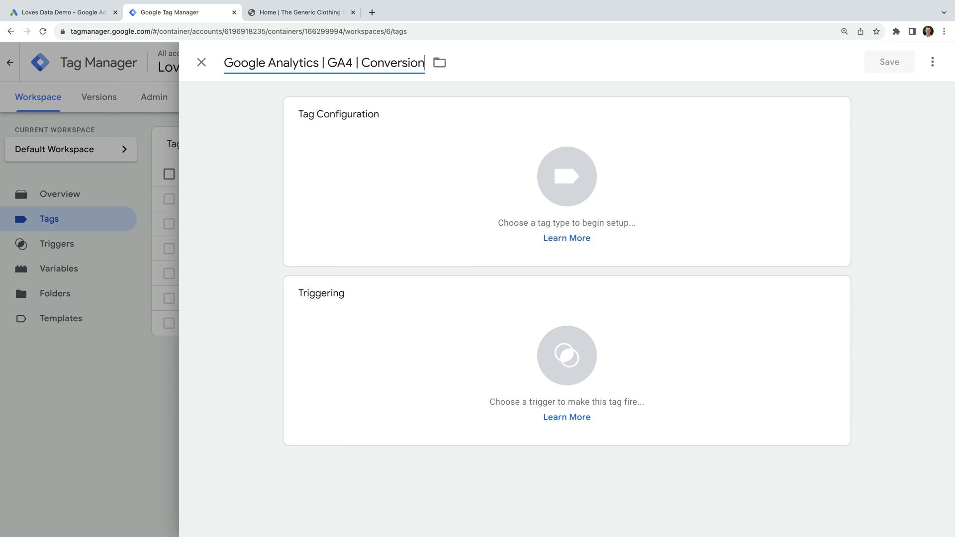
left_click(232, 103)
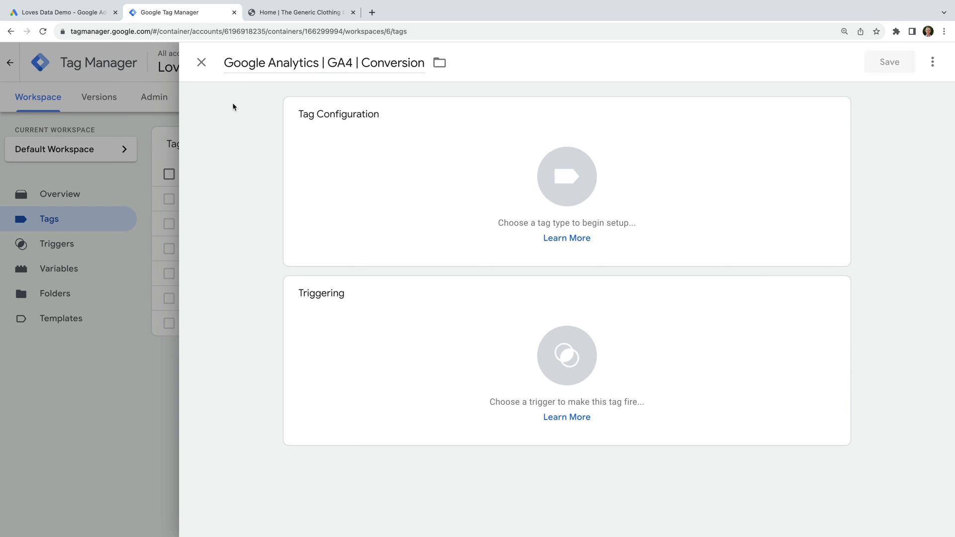
left_click(351, 131)
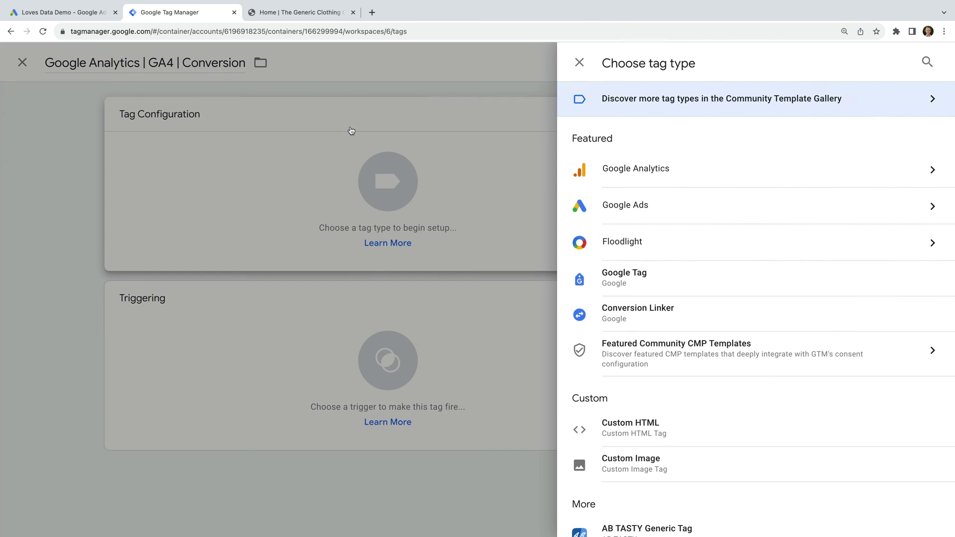
left_click(667, 175)
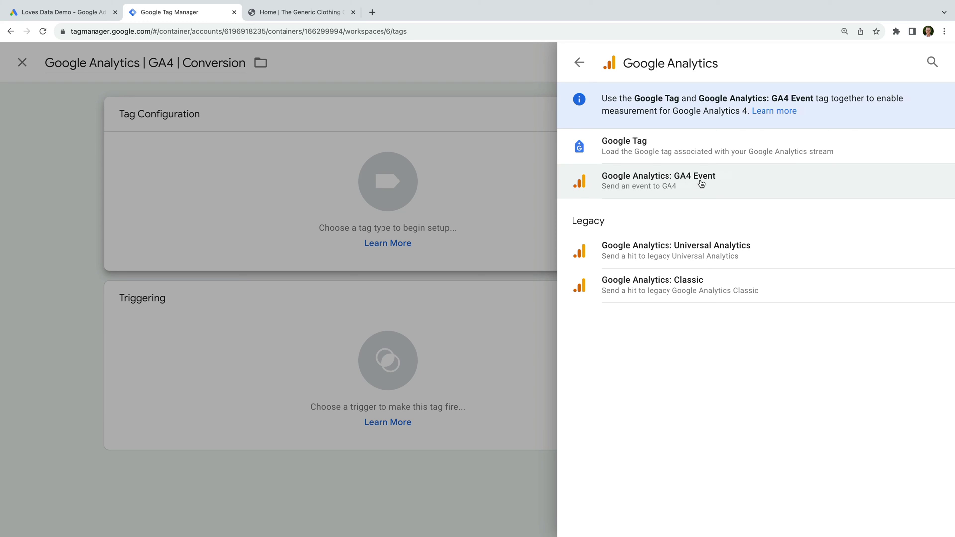
left_click(701, 185)
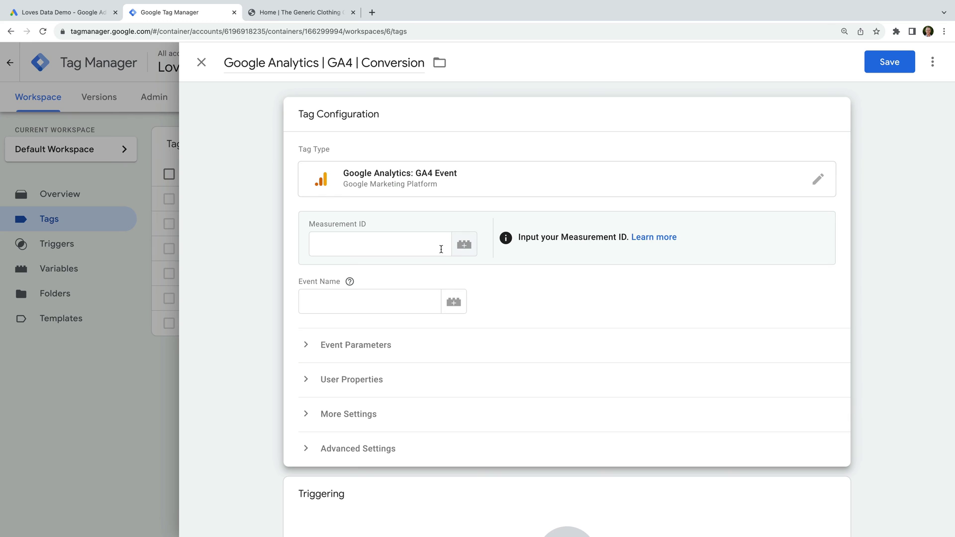
Step: Set the conversion tag's Measurement ID to {{GA4 Measurement ID}} and event name to generate_lead
left_click(467, 249)
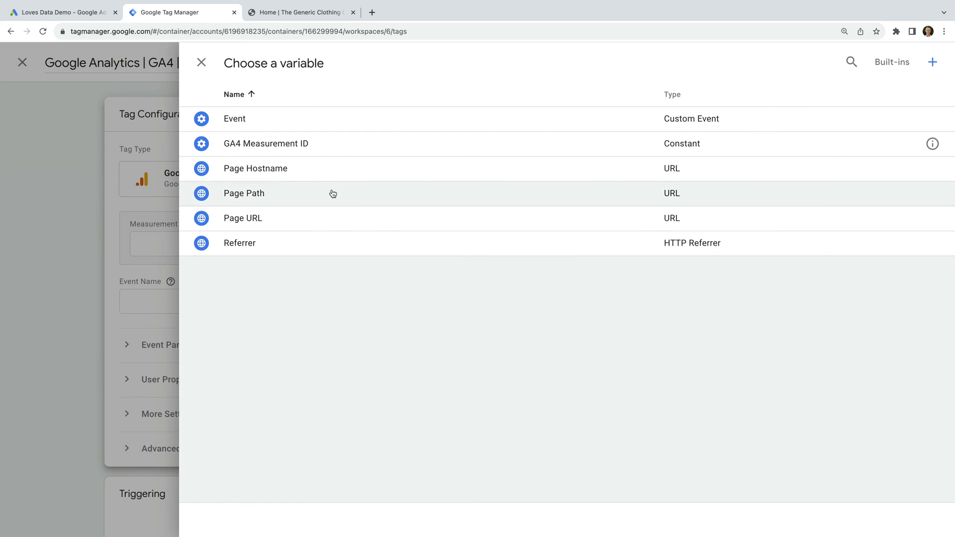
left_click(262, 150)
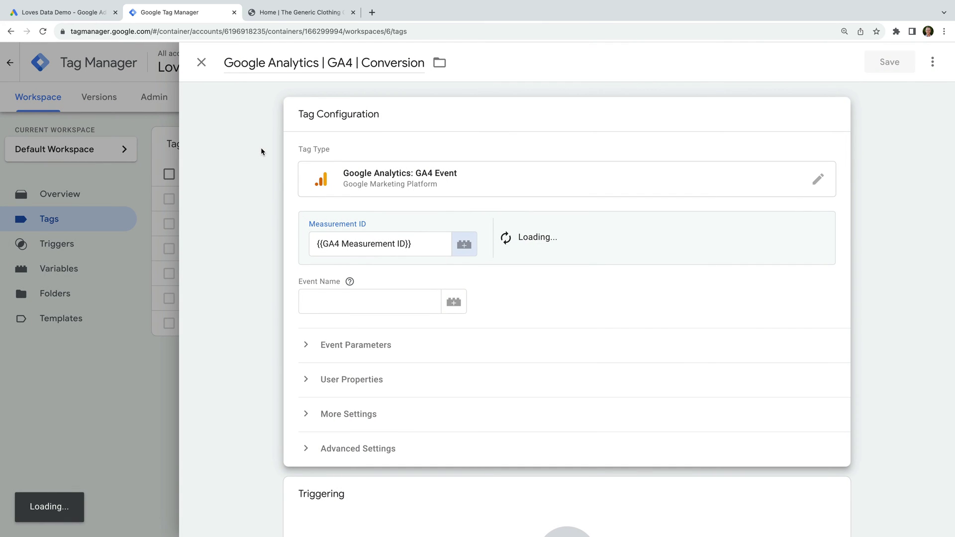
mouse_move(350, 282)
left_click(347, 298)
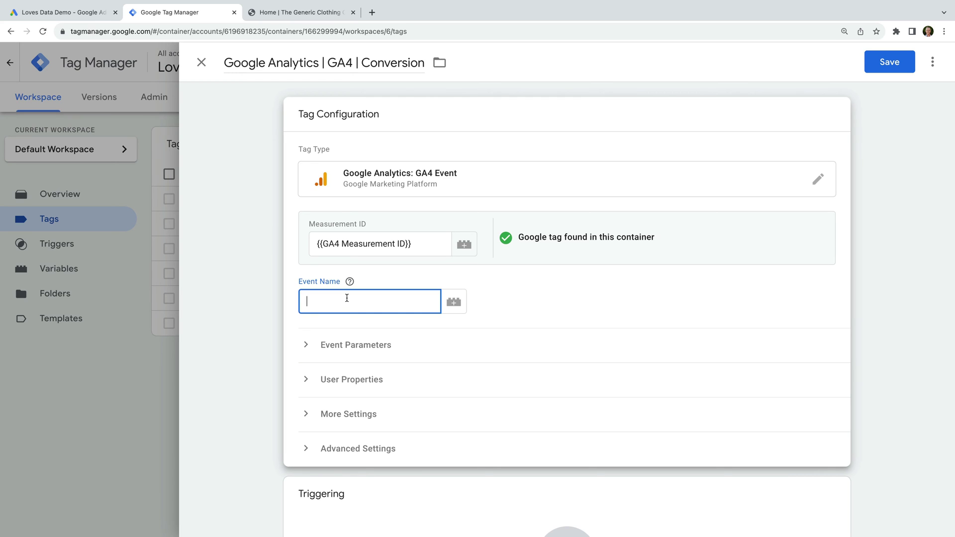
type("generate_lead")
left_click(542, 308)
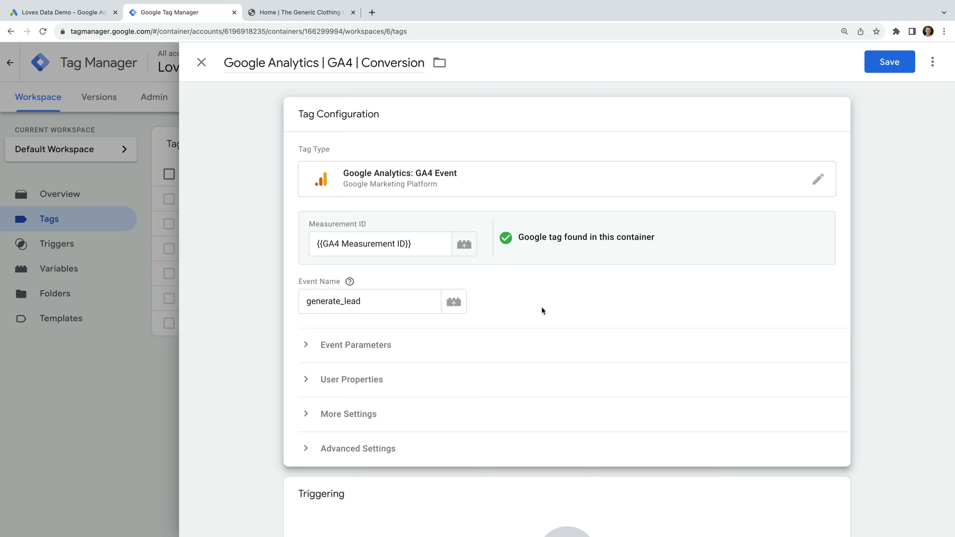
Step: Fire the tag on the Thank You Page trigger and save it
scroll(541, 307, "down", 3)
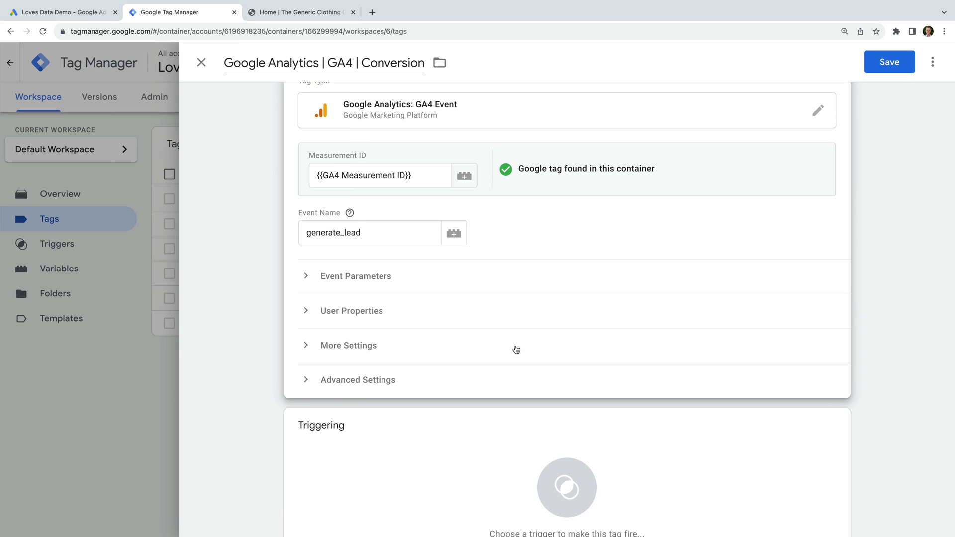
scroll(558, 356, "down", 1)
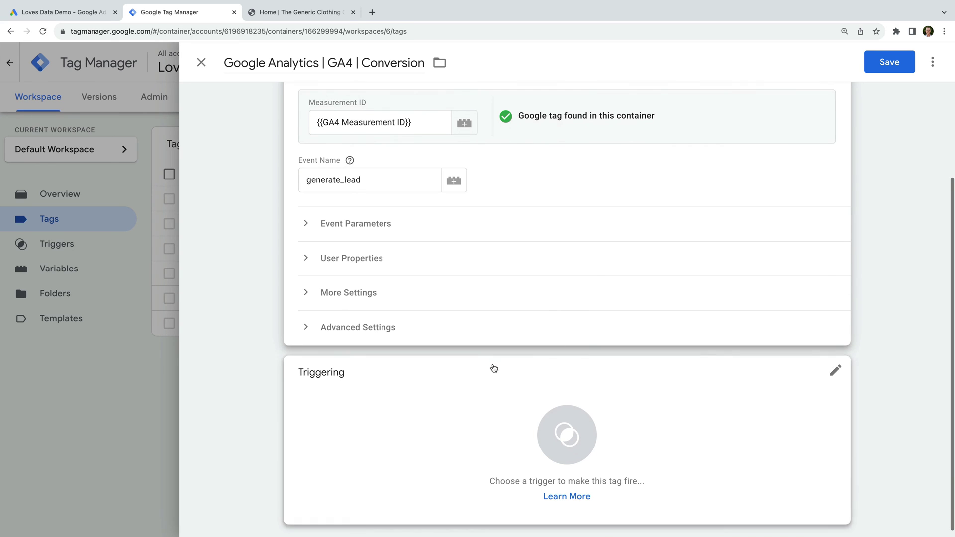
left_click(423, 381)
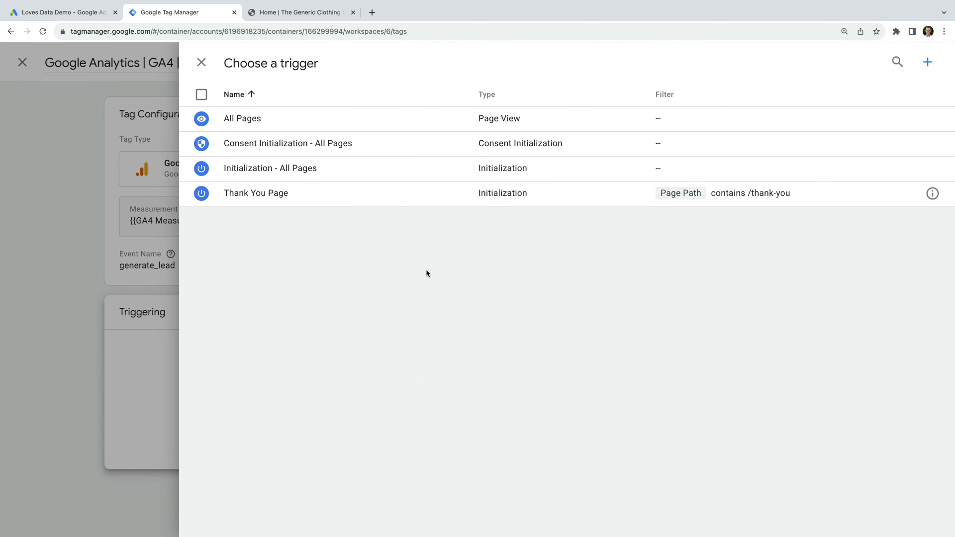
left_click(291, 201)
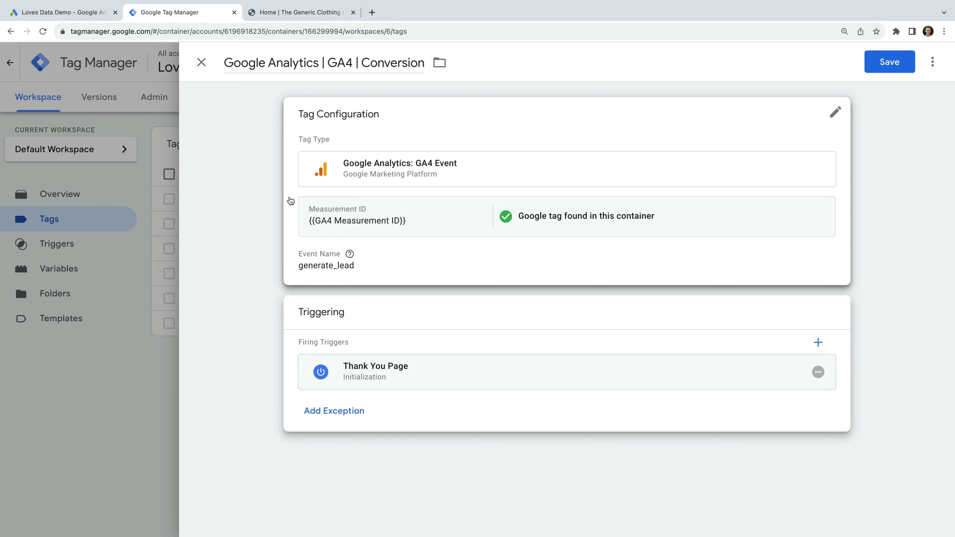
left_click(882, 67)
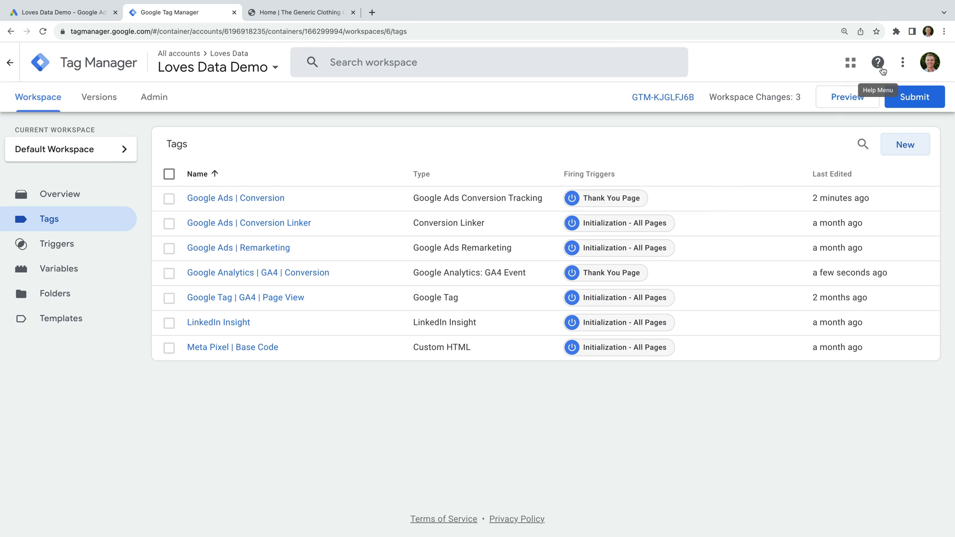
left_click(308, 20)
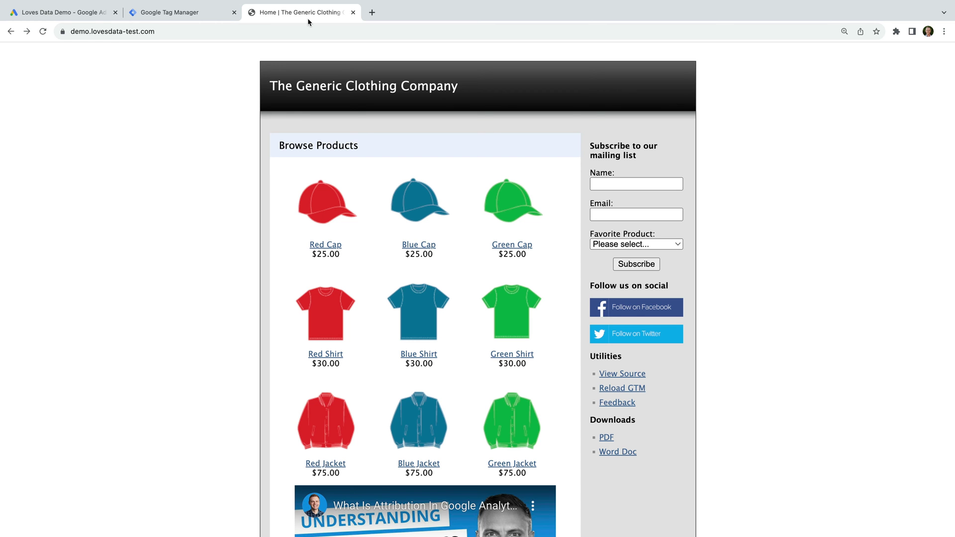
Step: Inspect the Blue Cap page's Quantity dropdown to read its id, quantity
left_click(413, 211)
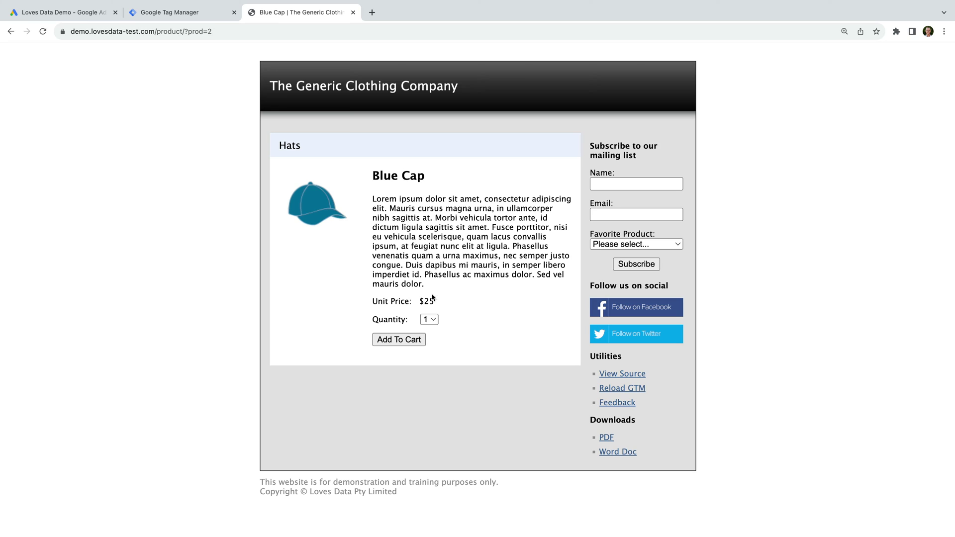
left_click(429, 320)
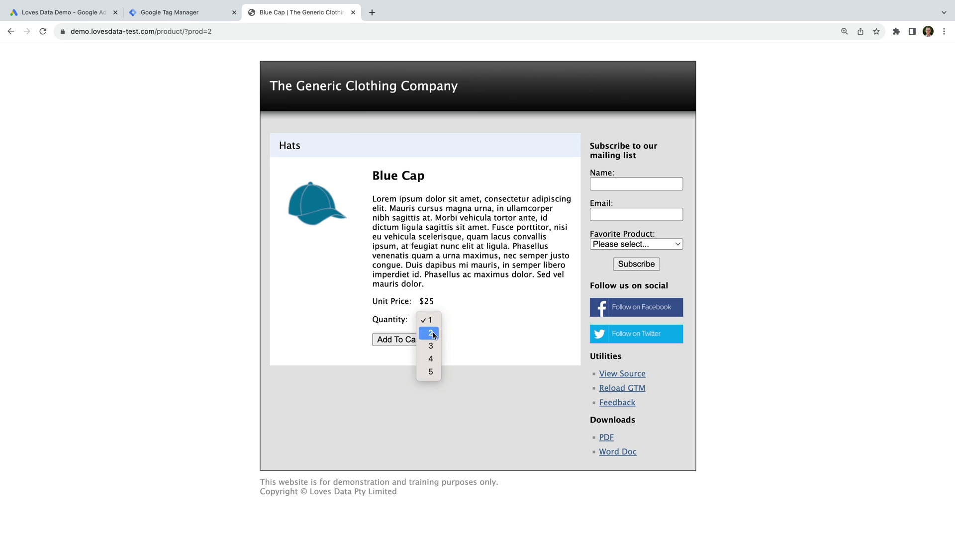
left_click(475, 318)
right_click(434, 321)
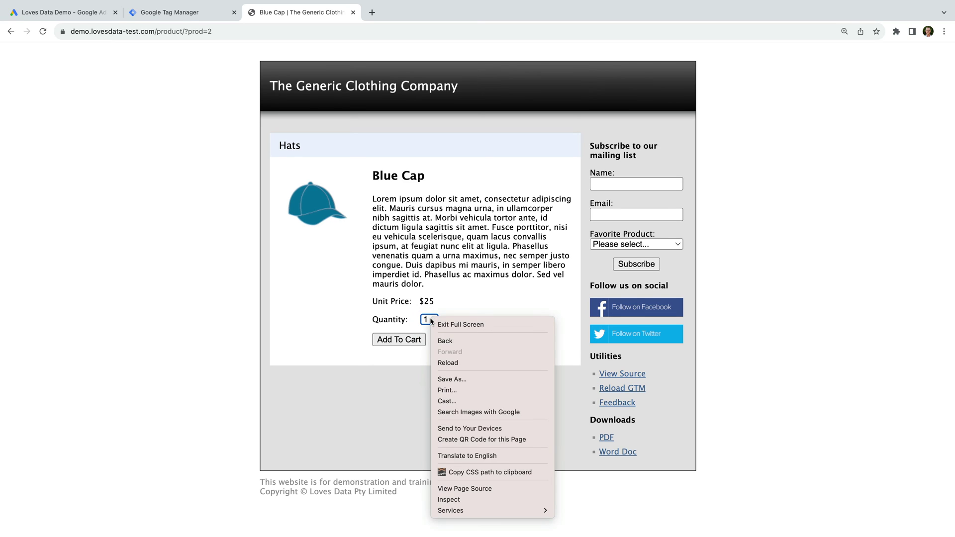
left_click(480, 499)
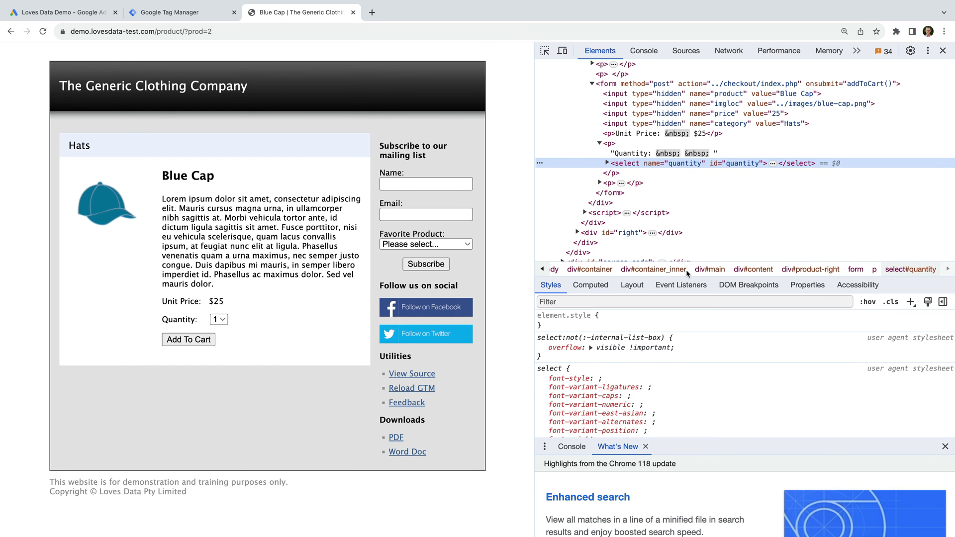
double_click(745, 163)
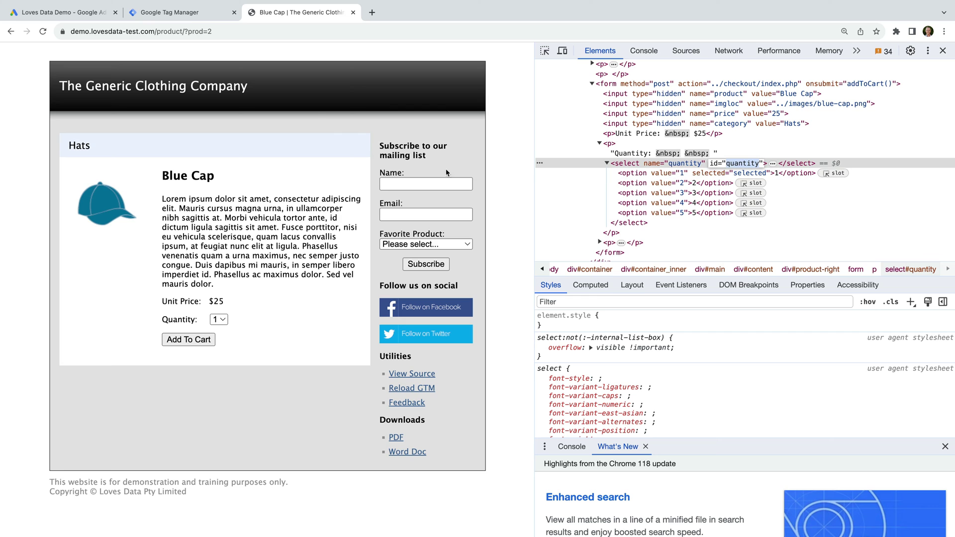
left_click(214, 14)
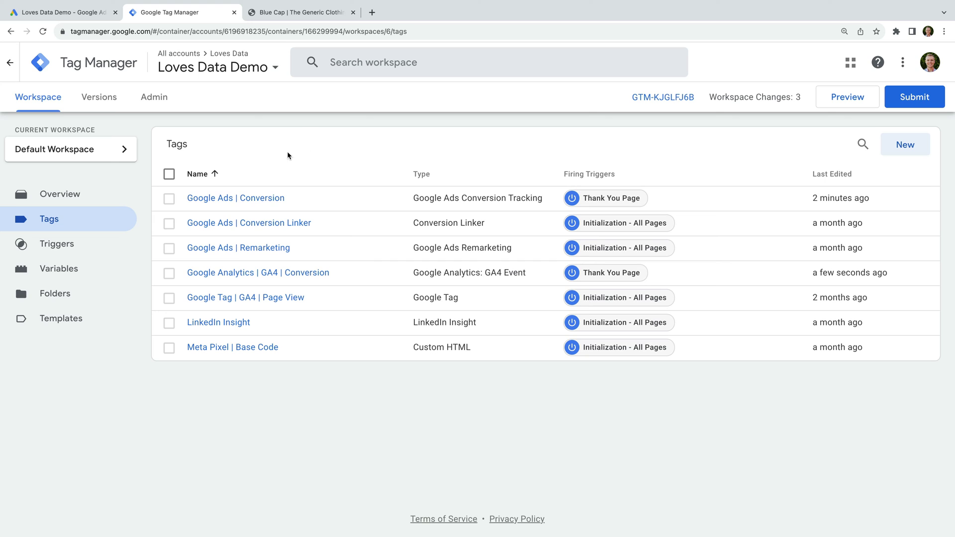
Step: Turn on the Click ID built-in variable under Clicks in the Variables settings
left_click(90, 270)
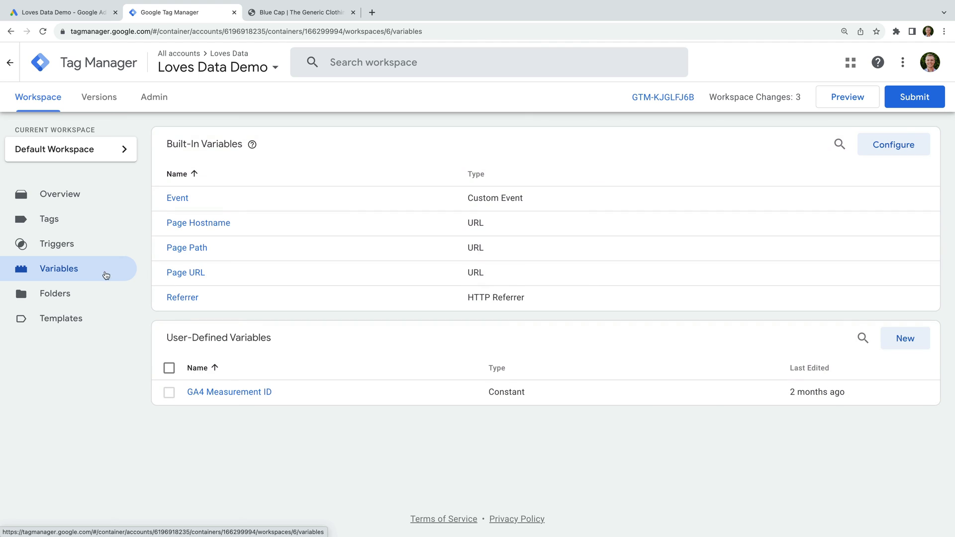
left_click(865, 148)
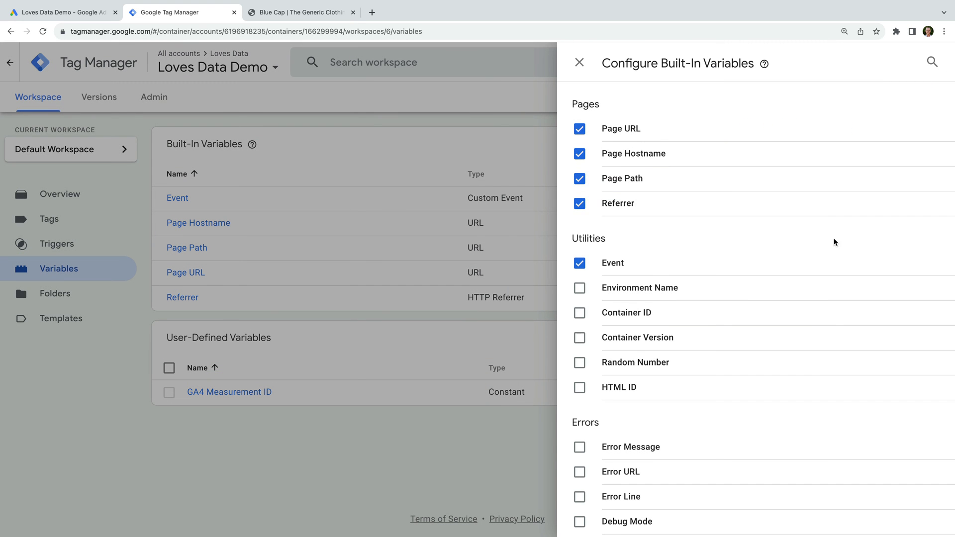
scroll(826, 251, "down", 3)
scroll(825, 258, "down", 4)
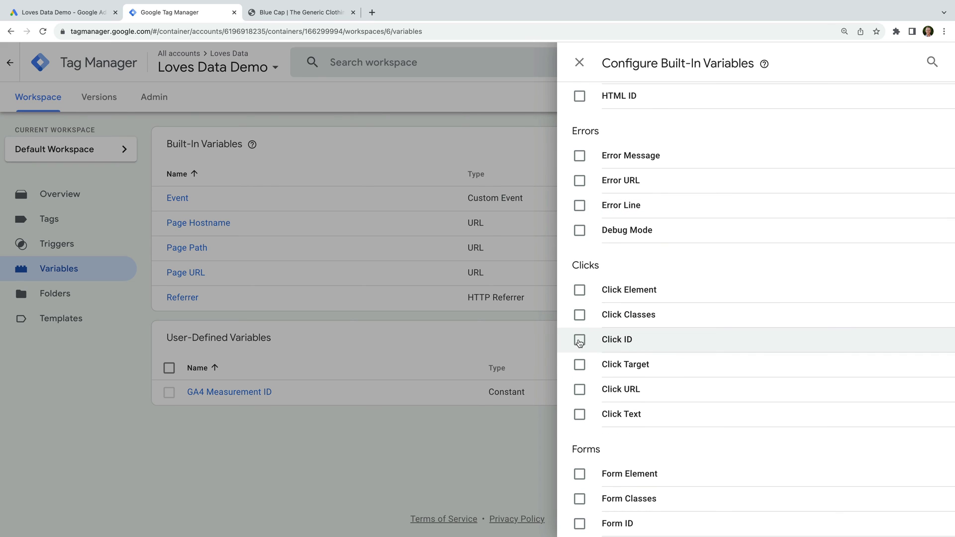
left_click(580, 341)
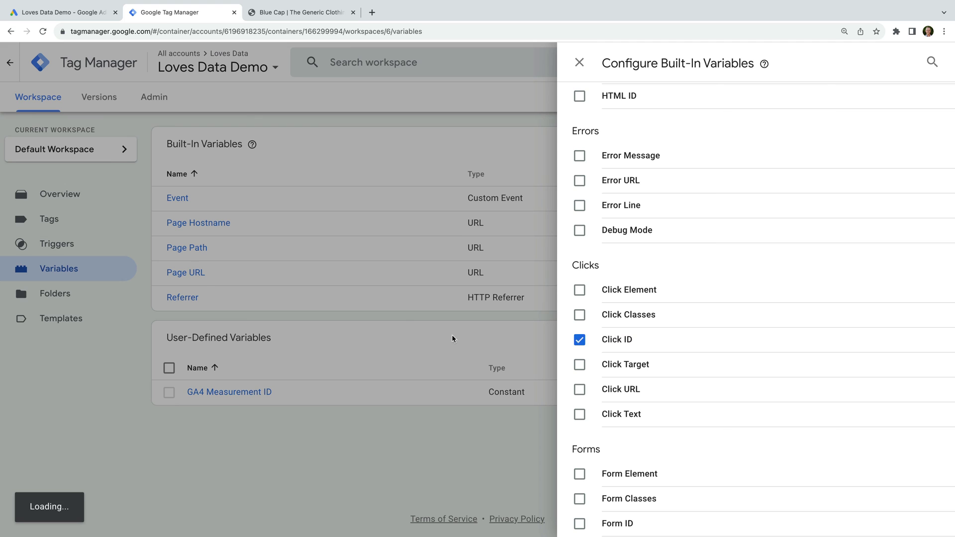
left_click(402, 324)
left_click(93, 229)
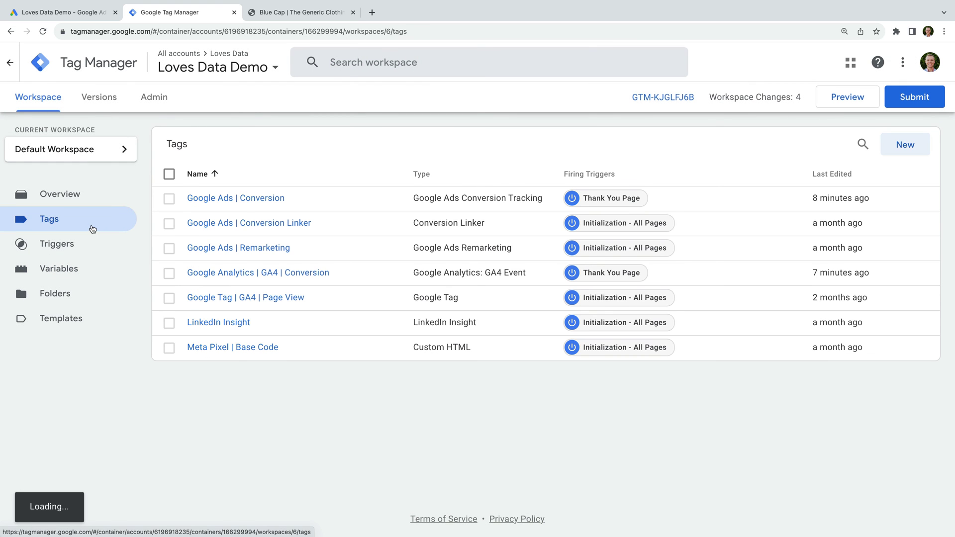
Step: Add a GA4 Event tag named 'Google Analytics | GA4 | Quantity Event'
left_click(889, 145)
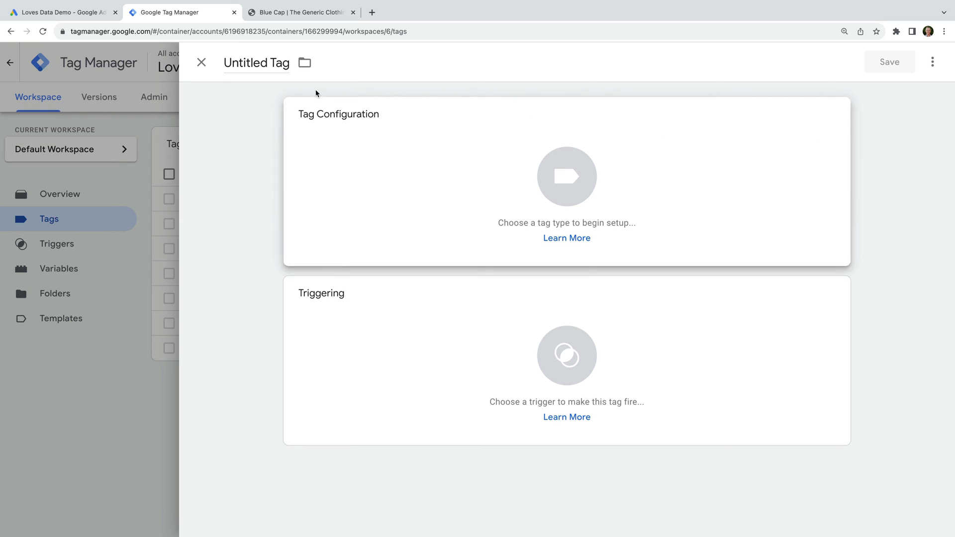
left_click(257, 63)
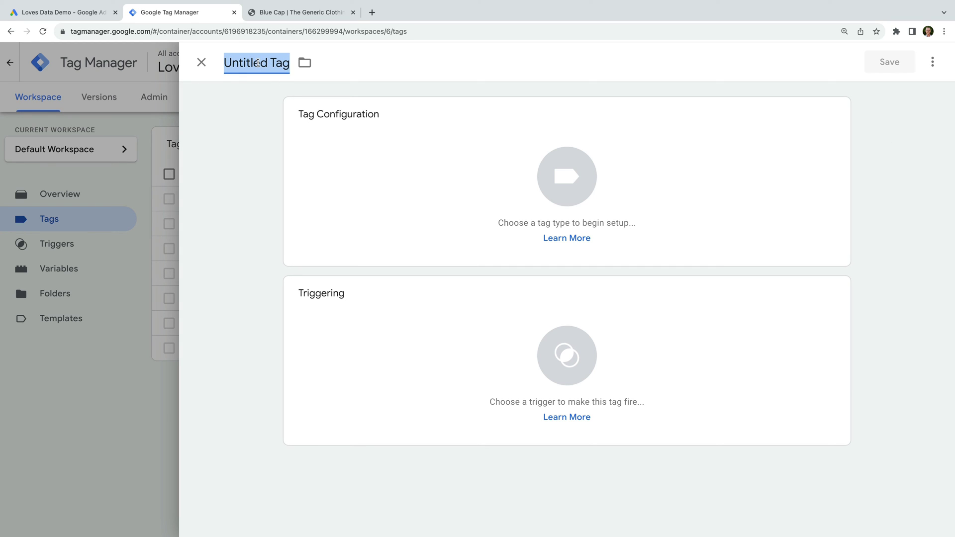
type("Google ")
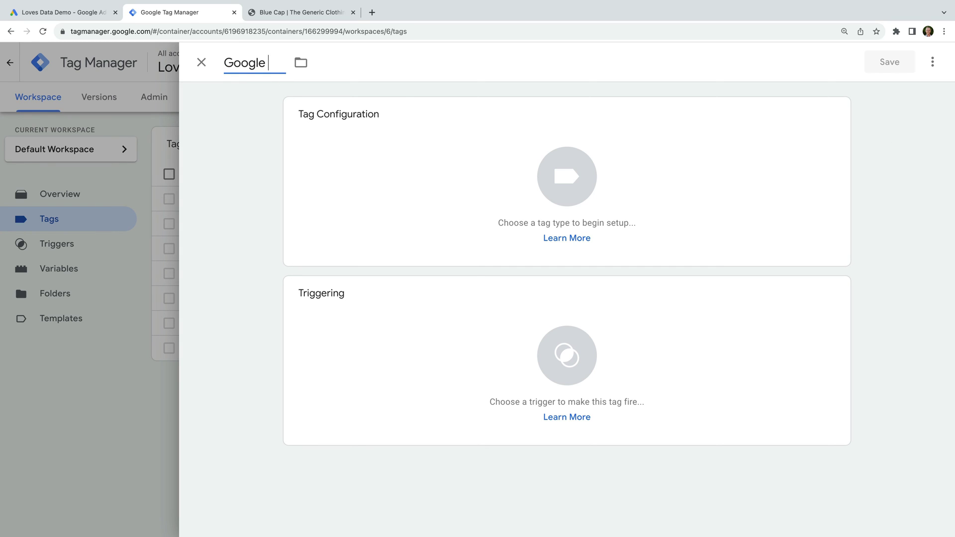
type("Analytics |")
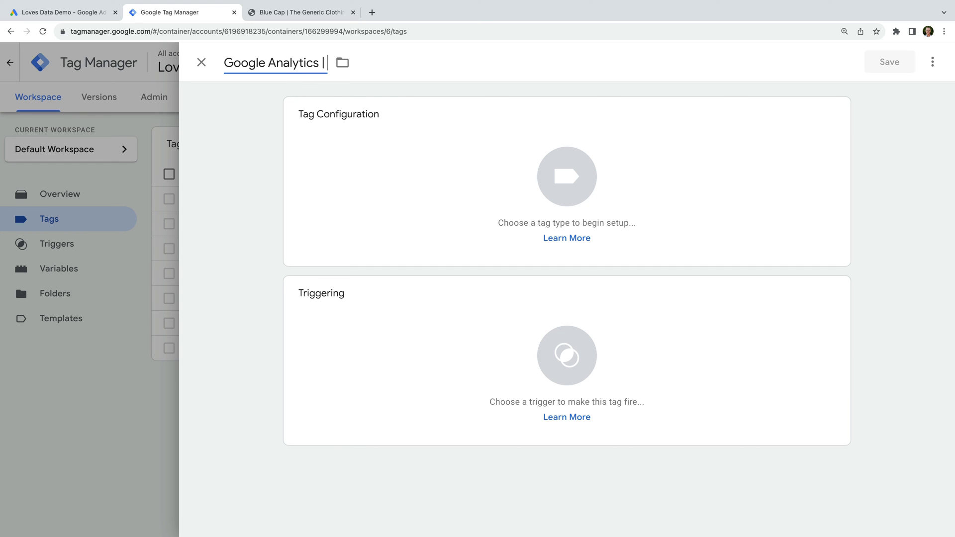
type(" GA4 | Quantity Event")
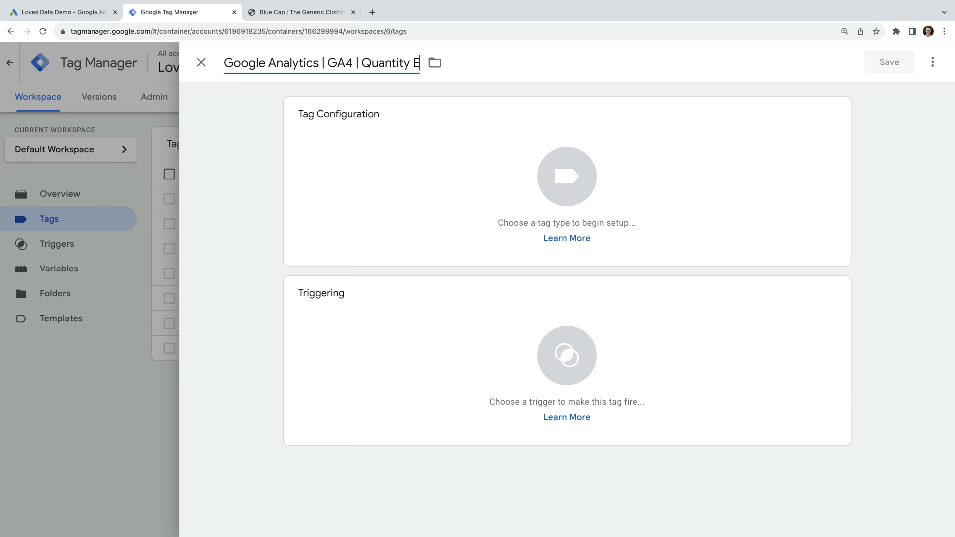
left_click(199, 103)
left_click(338, 133)
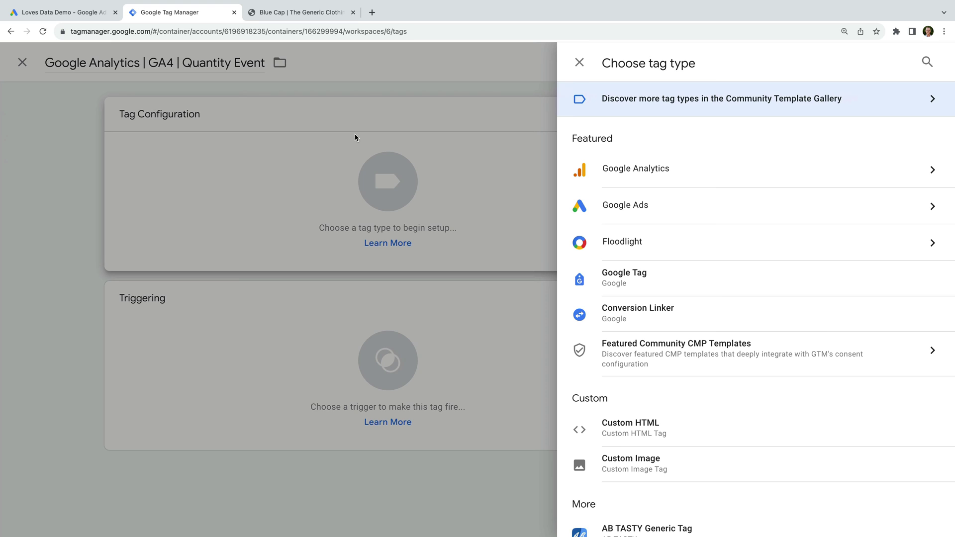
left_click(691, 177)
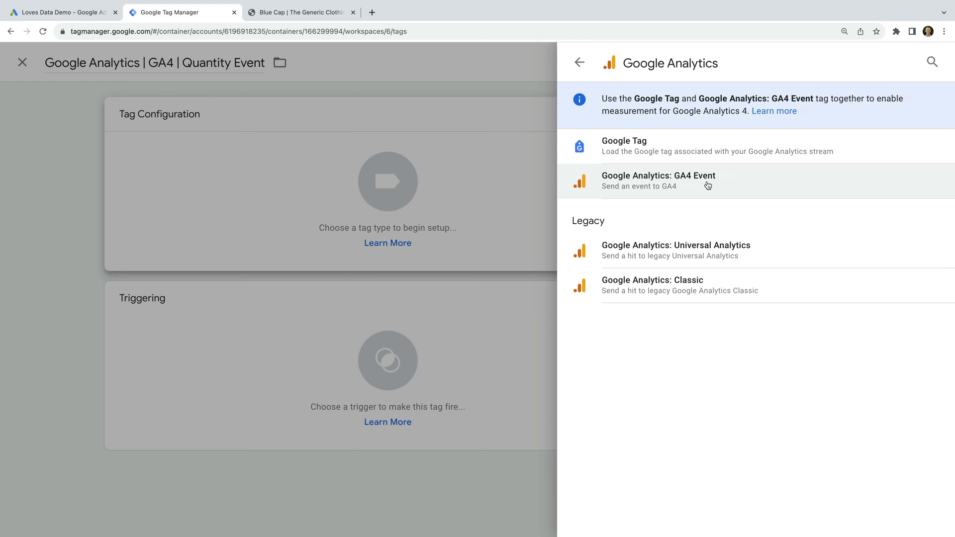
left_click(708, 185)
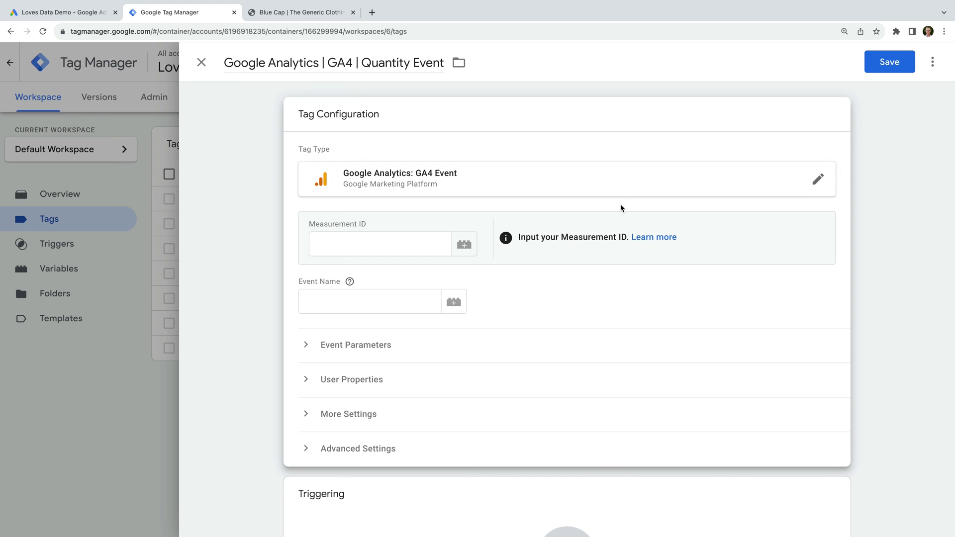
Step: Set the Measurement ID to {{GA4 Measurement ID}} and the event name to select_item
left_click(413, 239)
left_click(465, 244)
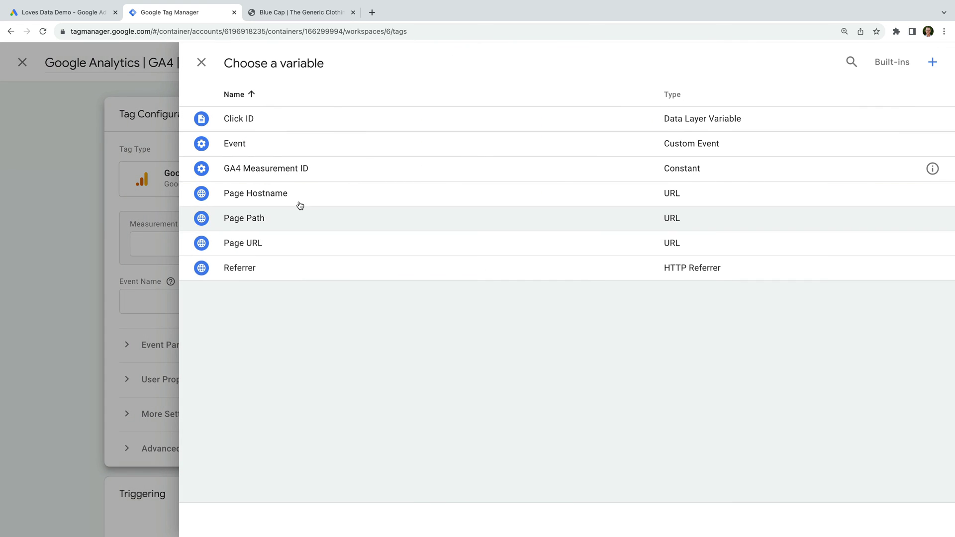
left_click(272, 168)
left_click(399, 299)
type("select_item")
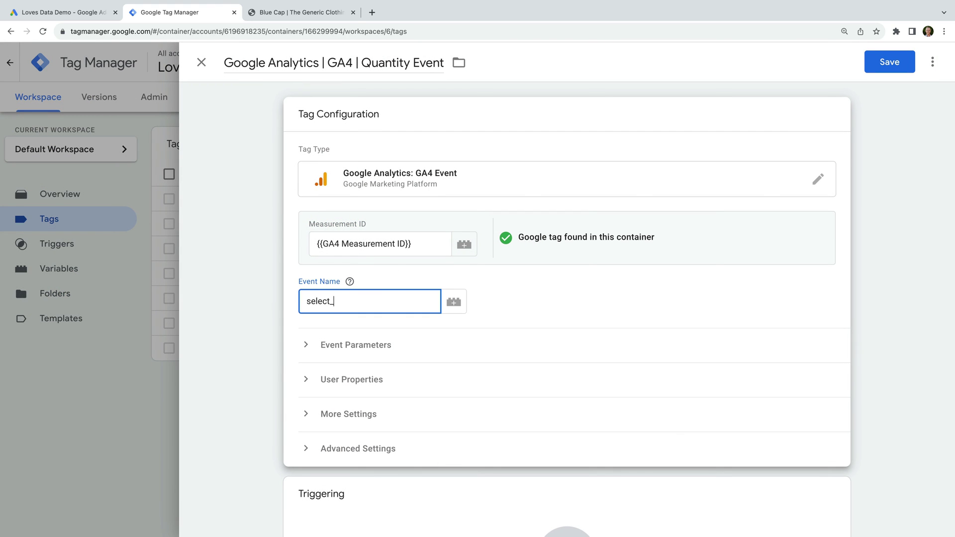
left_click(537, 307)
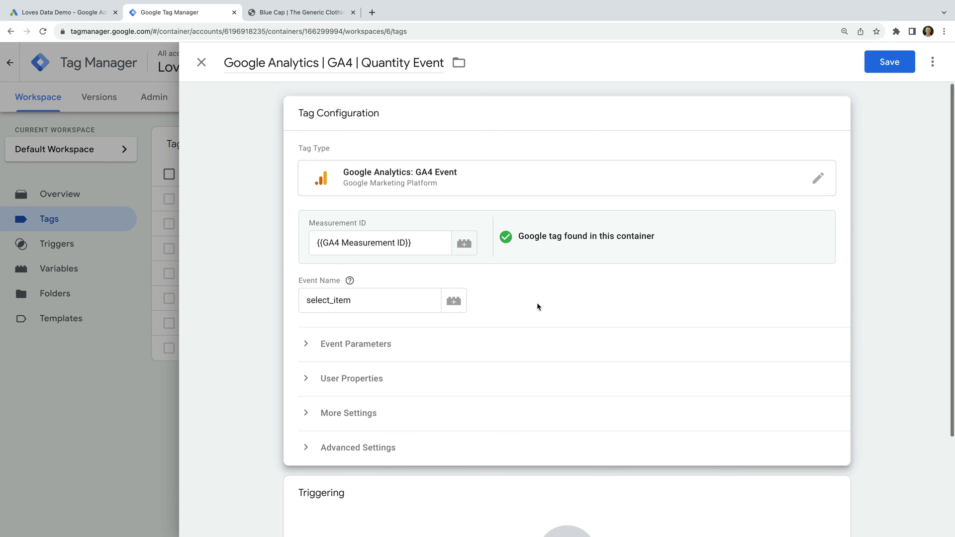
Step: Add an item_list_name event parameter with the value {{Click ID}}
scroll(536, 305, "down", 1)
left_click(356, 308)
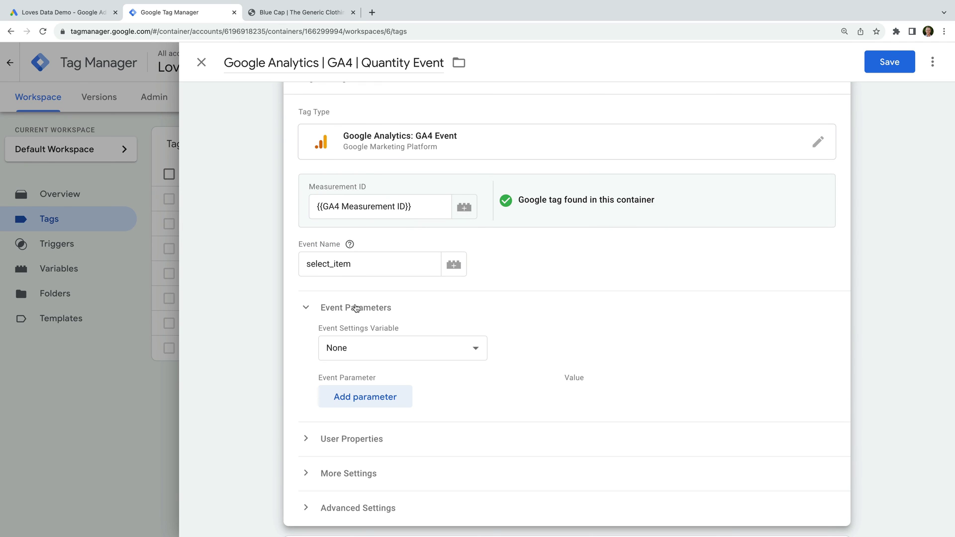
scroll(553, 356, "down", 1)
left_click(398, 360)
left_click(460, 365)
type("item")
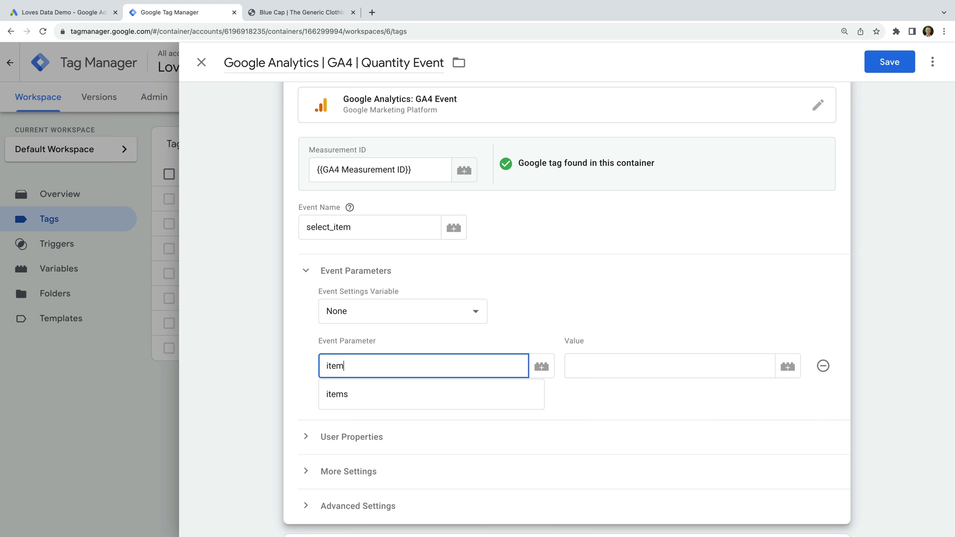
type("_list_name")
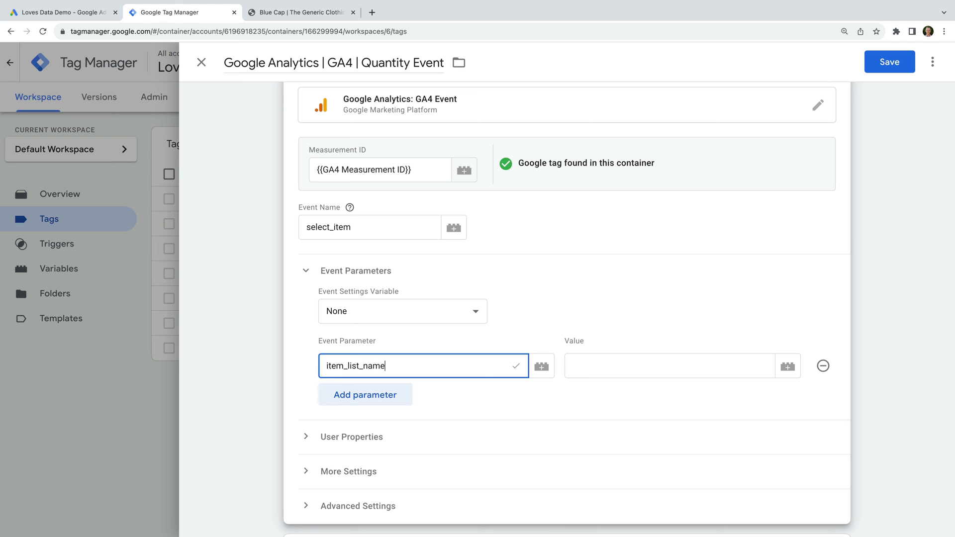
left_click(787, 368)
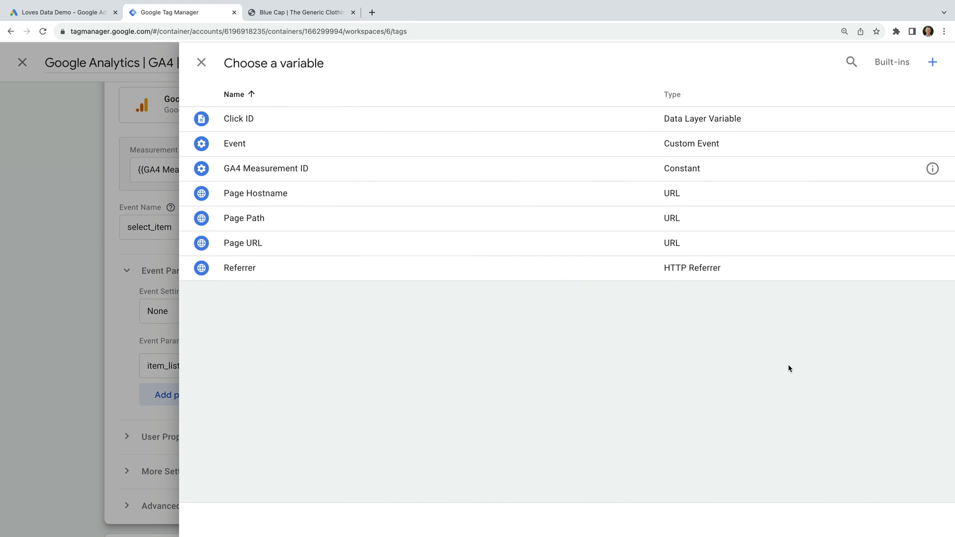
left_click(252, 124)
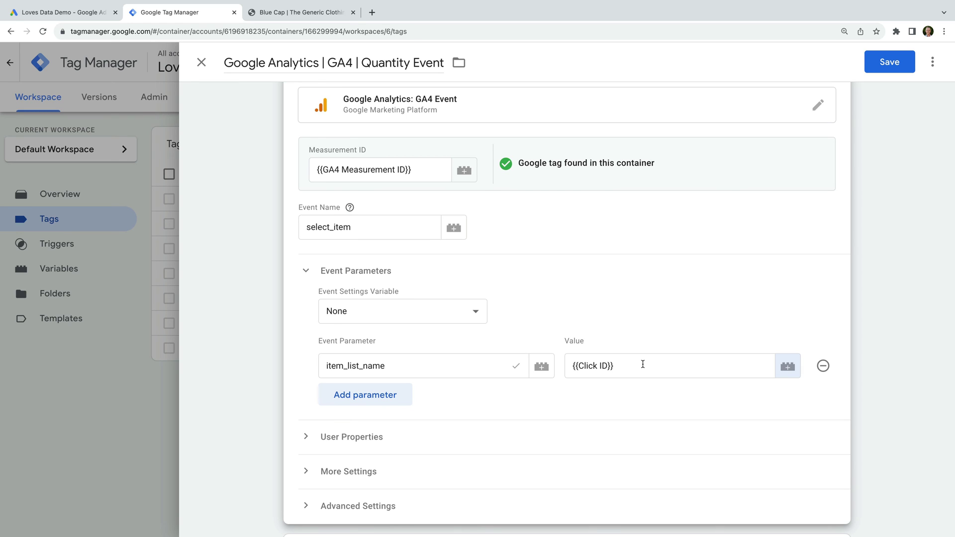
scroll(643, 365, "down", 3)
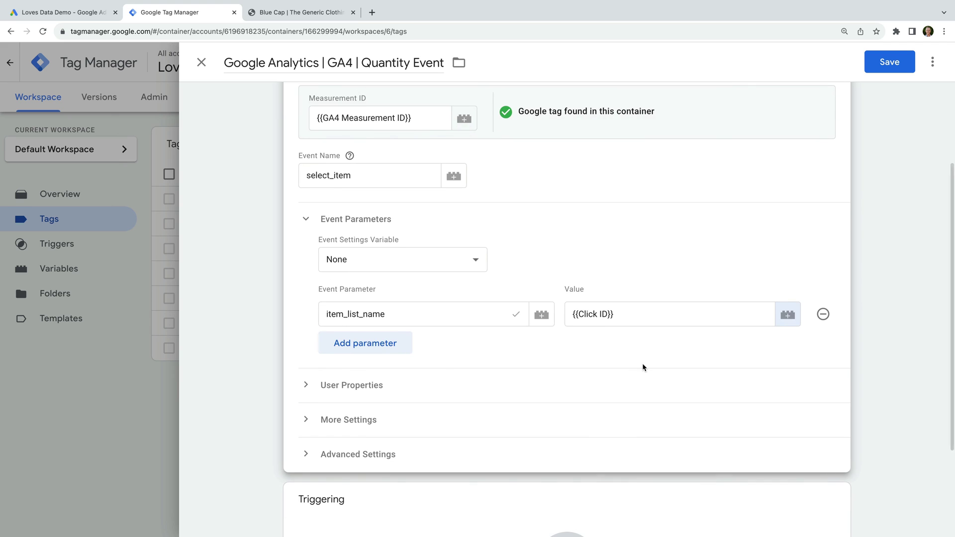
Step: Create a new Click - All Elements trigger named Clicked Quantity for the tag
left_click(489, 409)
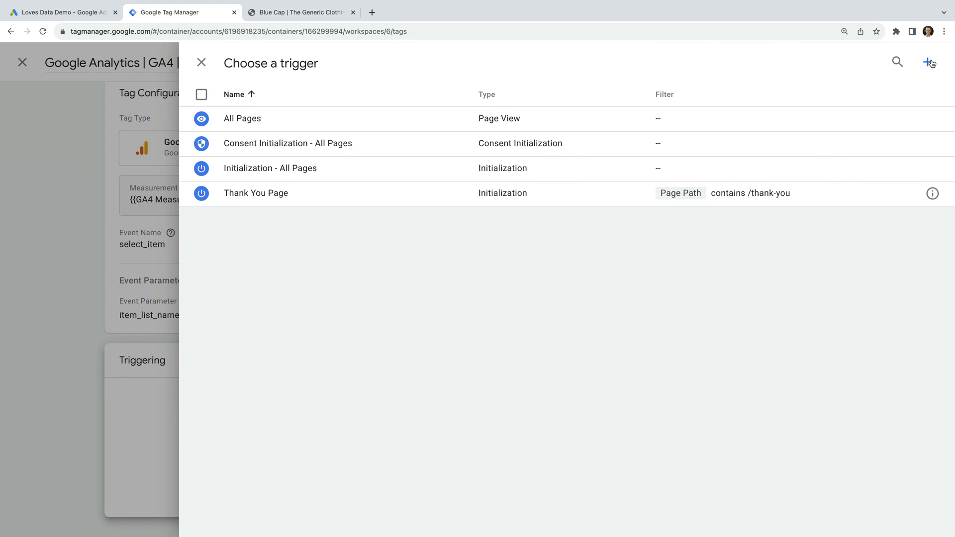
left_click(928, 62)
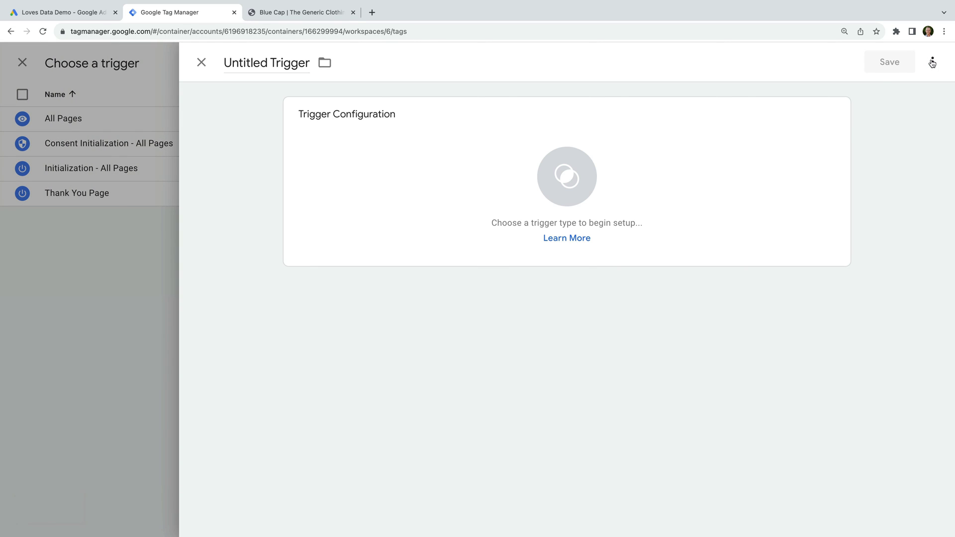
left_click(253, 65)
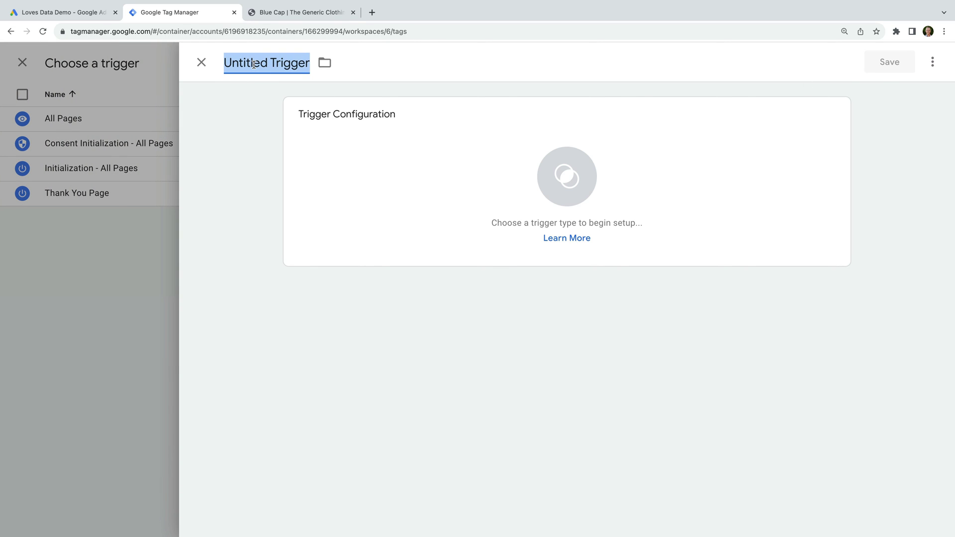
type("Clicked ")
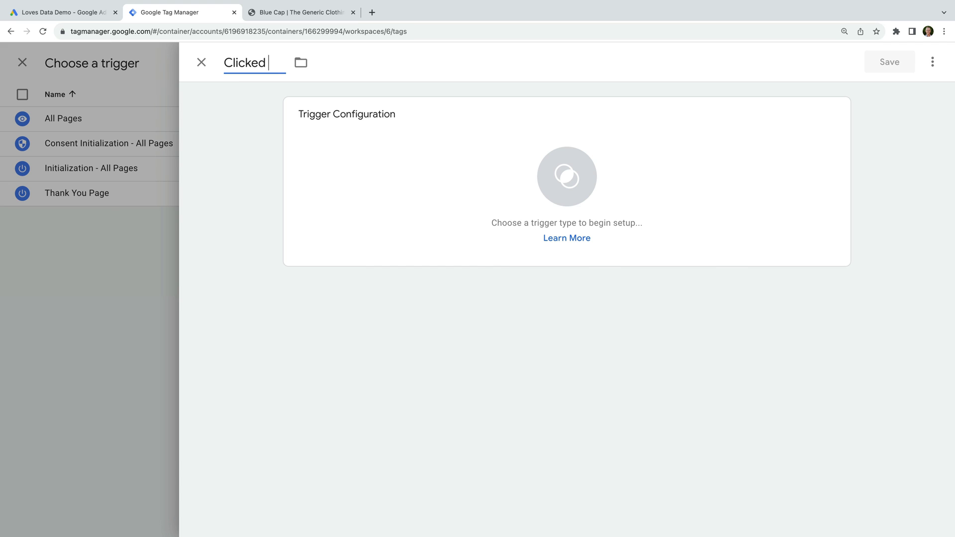
type("Quantity")
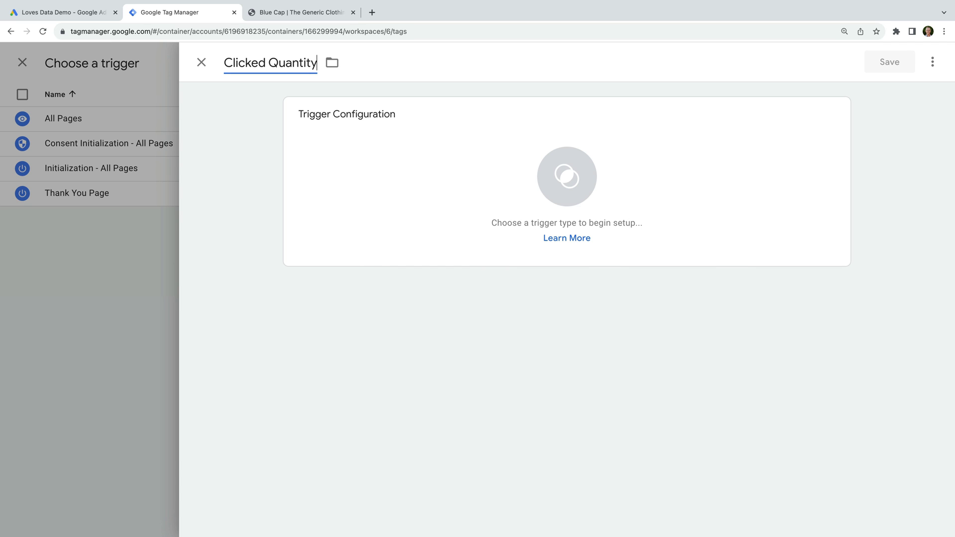
left_click(389, 132)
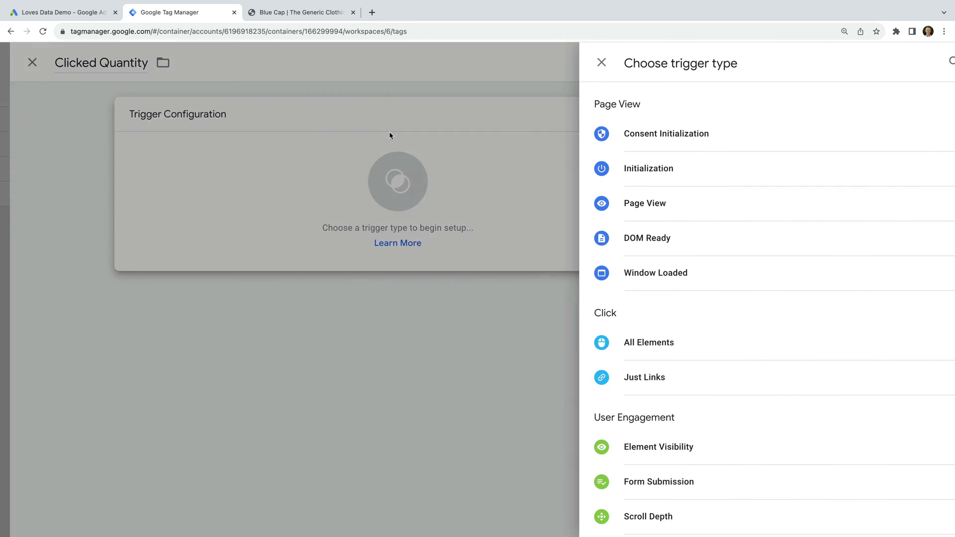
left_click(675, 354)
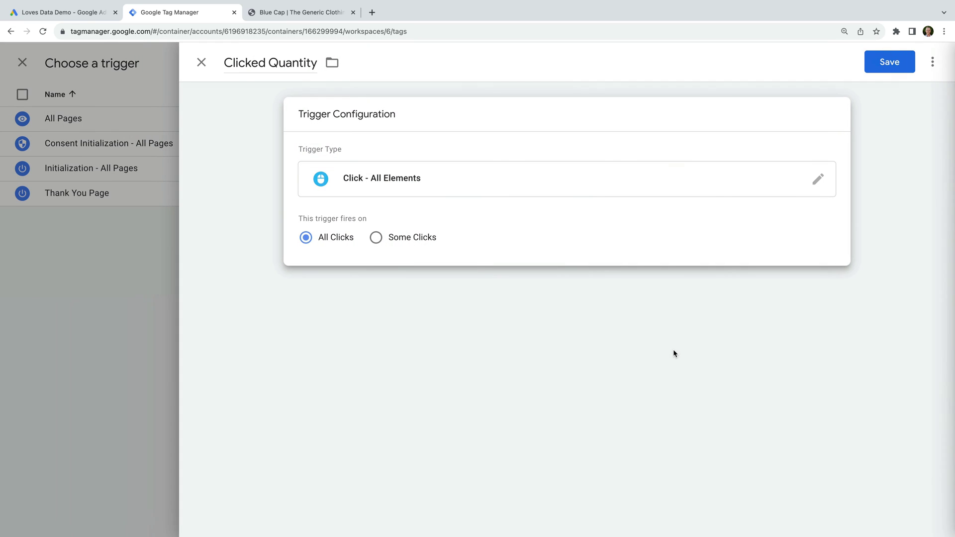
Step: Limit the trigger to Some Clicks where Click ID equals quantity, and save it
left_click(408, 241)
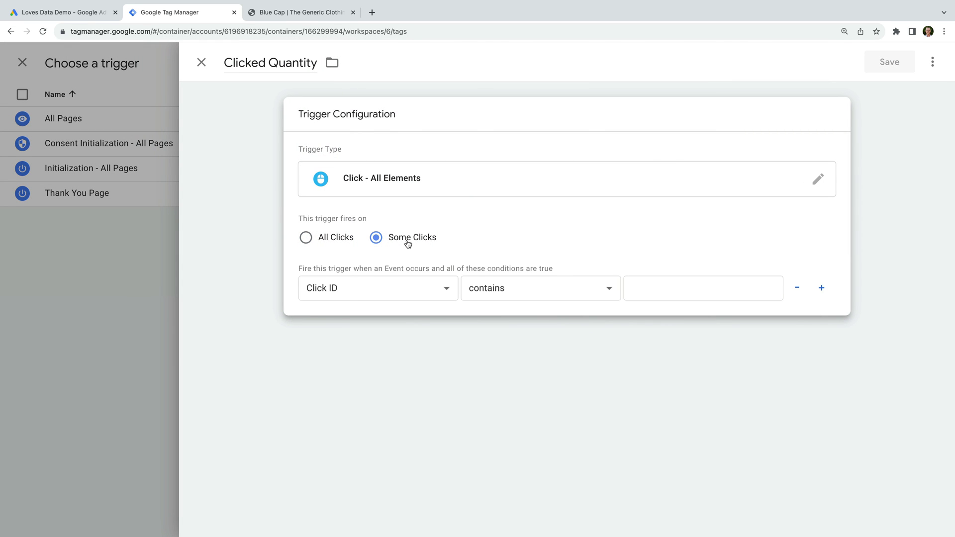
left_click(339, 288)
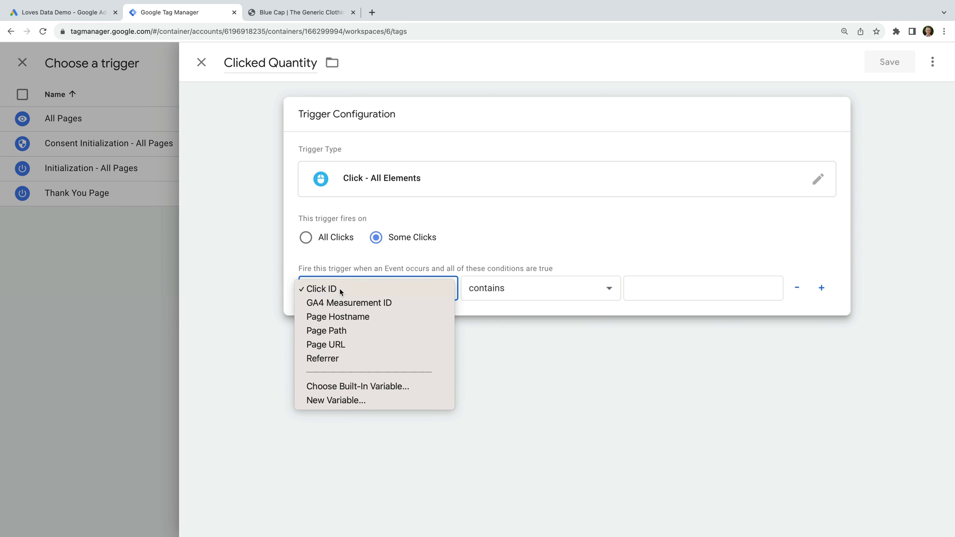
left_click(339, 288)
left_click(533, 291)
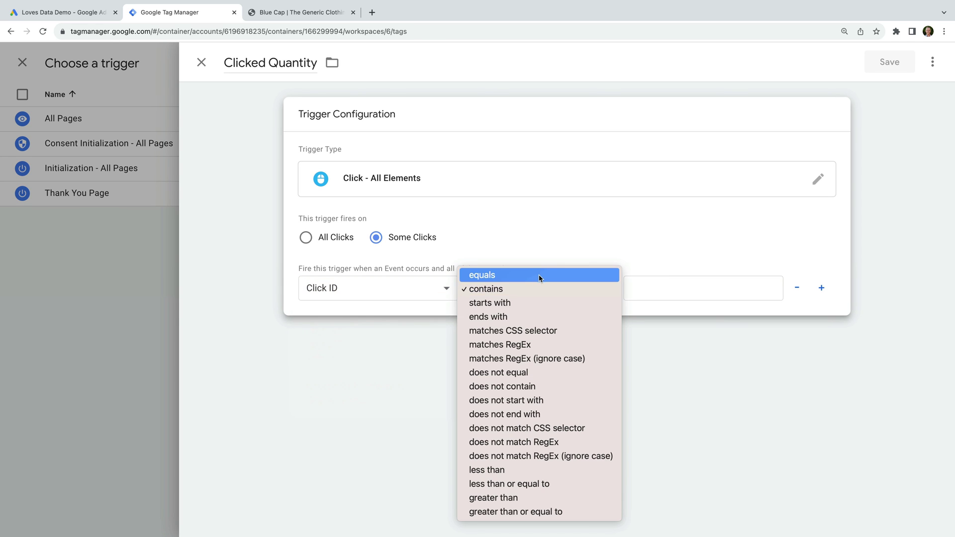
left_click(539, 273)
left_click(654, 287)
type("quantity")
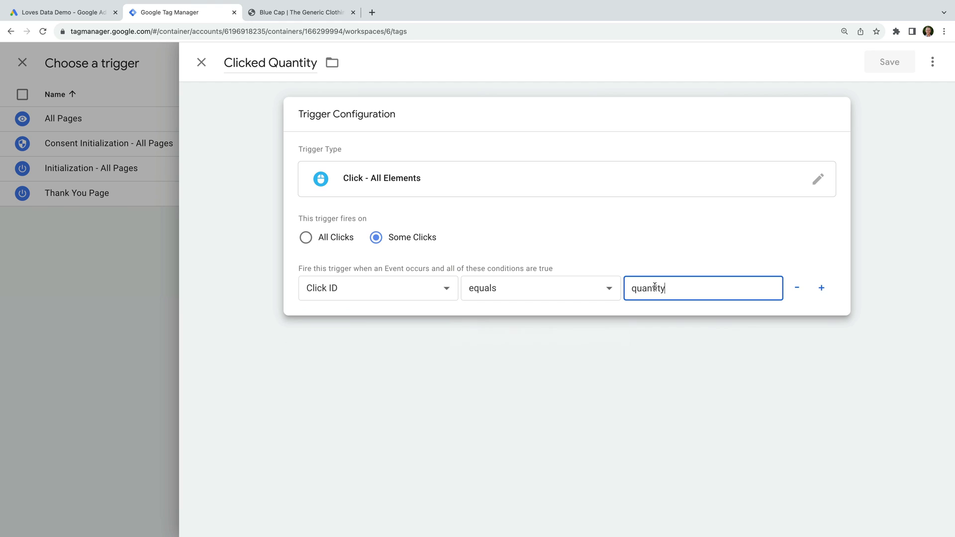
left_click(697, 246)
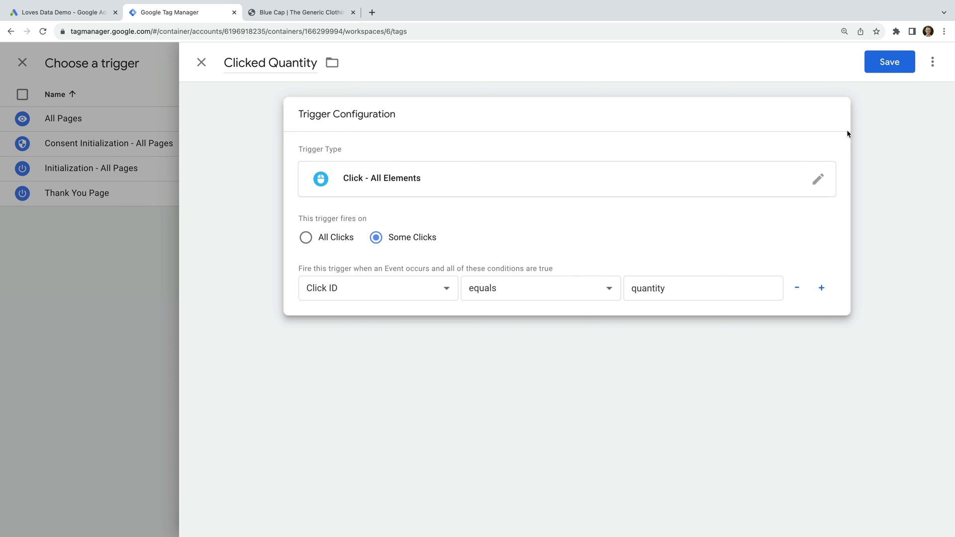
left_click(885, 65)
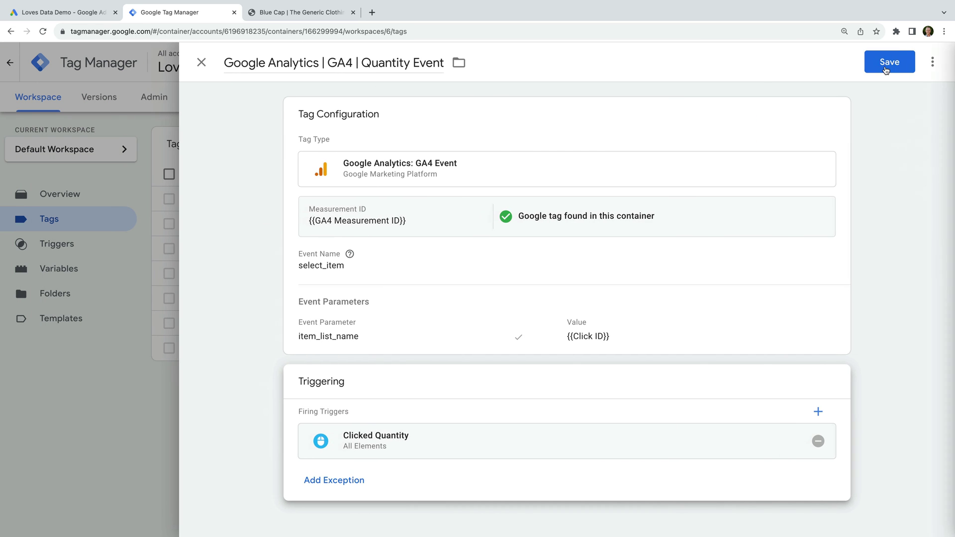
Step: Save the Quantity Event tag with its Clicked Quantity trigger
left_click(885, 65)
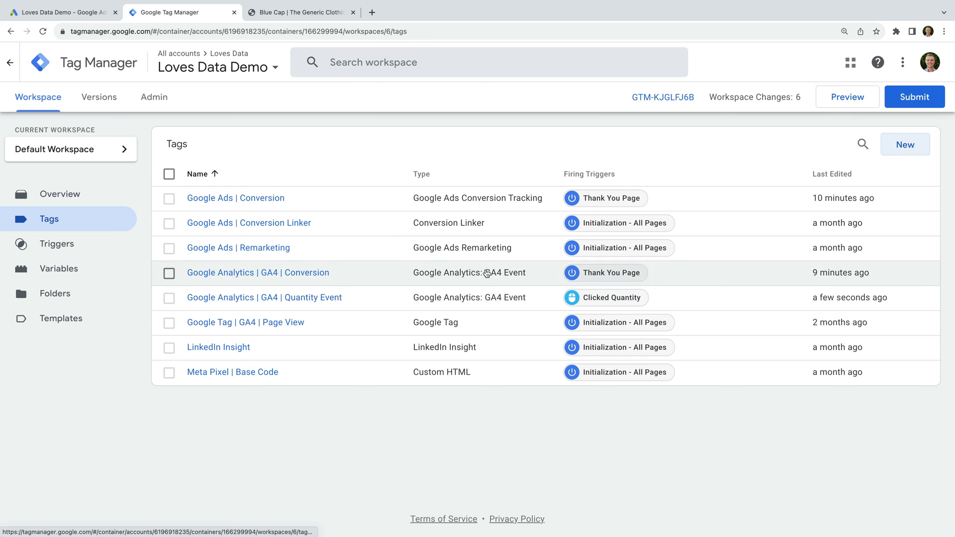
Step: Submit changes with version name 'Added Conversions' and description 'Google Ads conversion and GA4 events'
left_click(898, 91)
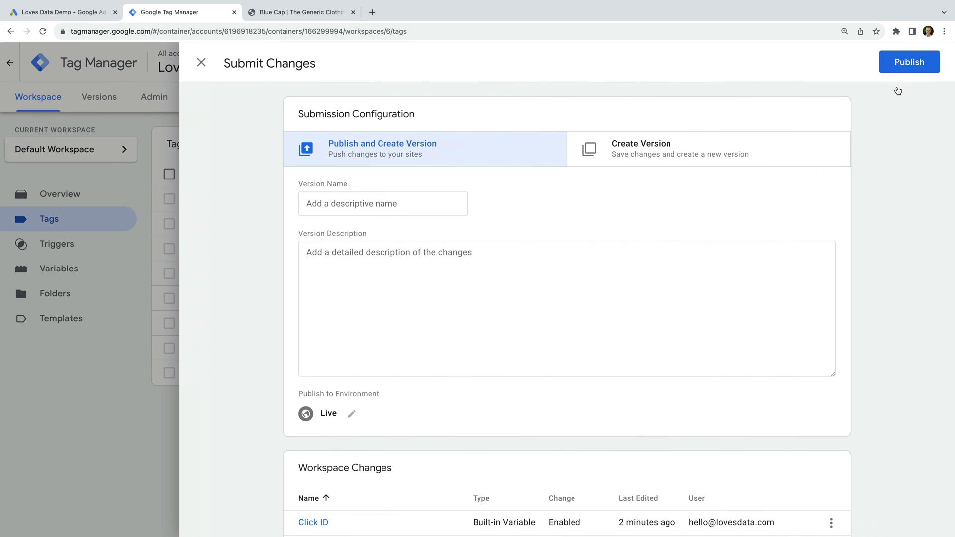
left_click(406, 198)
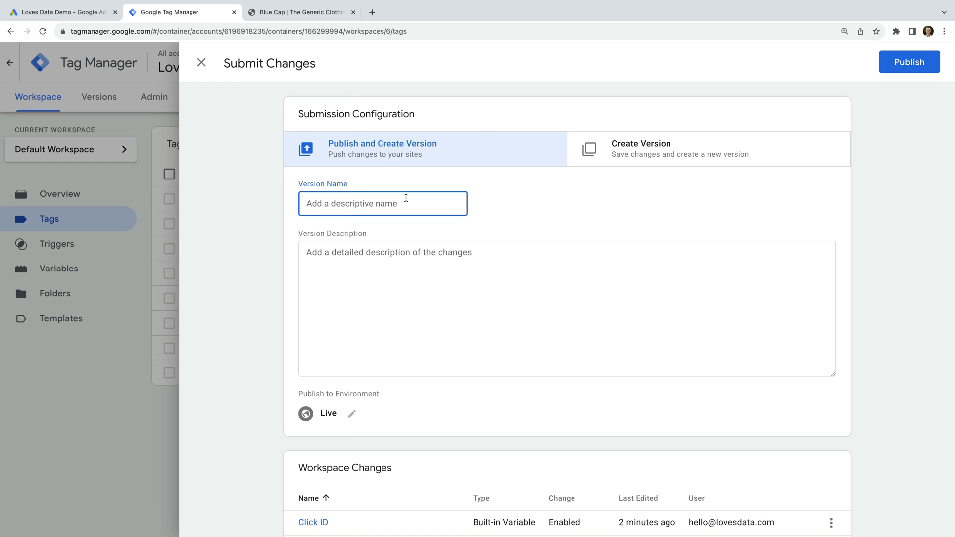
type("Added ")
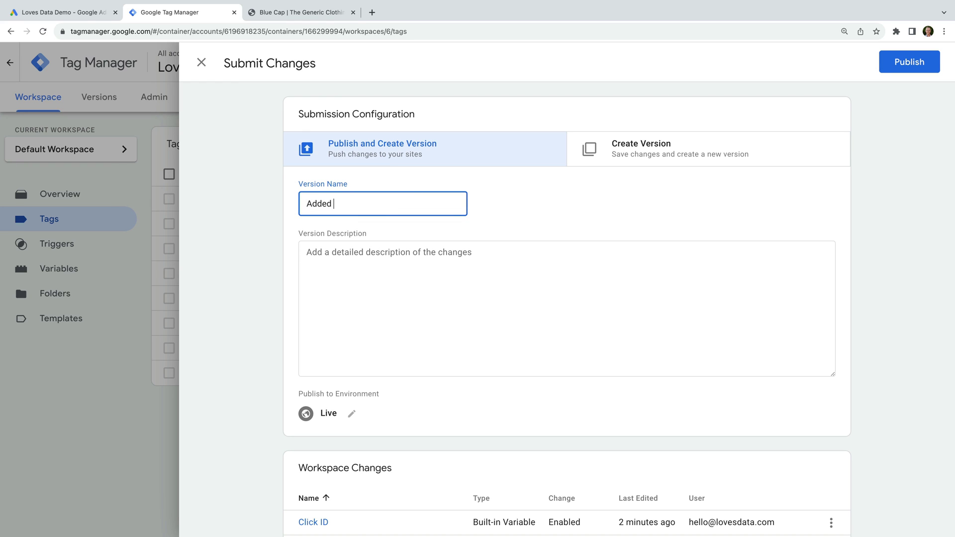
type("Conversions")
left_click(398, 256)
scroll(398, 256, "down", 1)
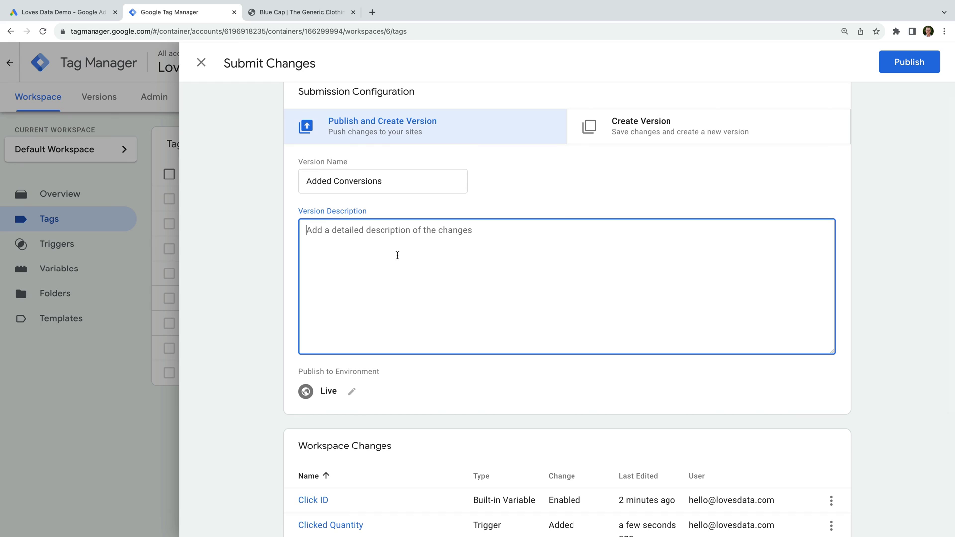
type("Google Ads c")
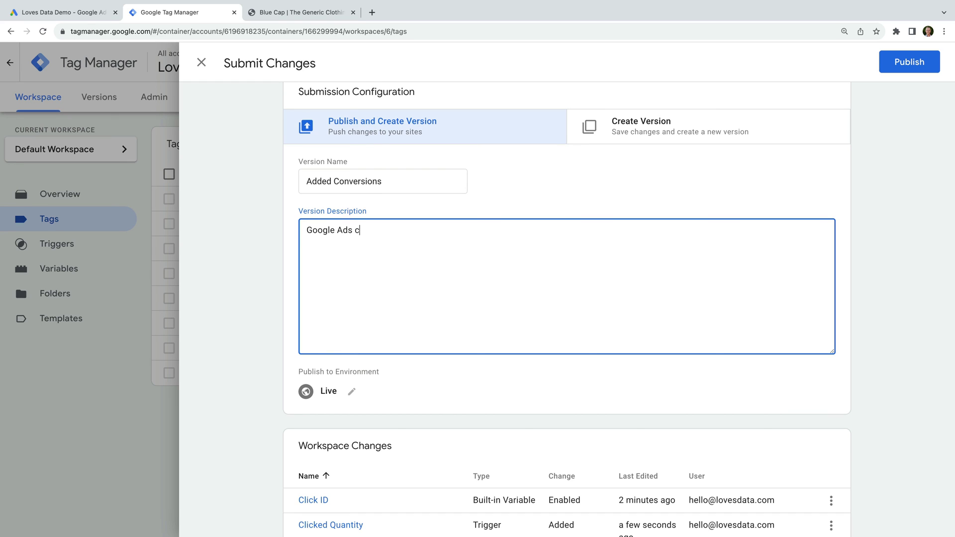
type("onversion and GA4 events")
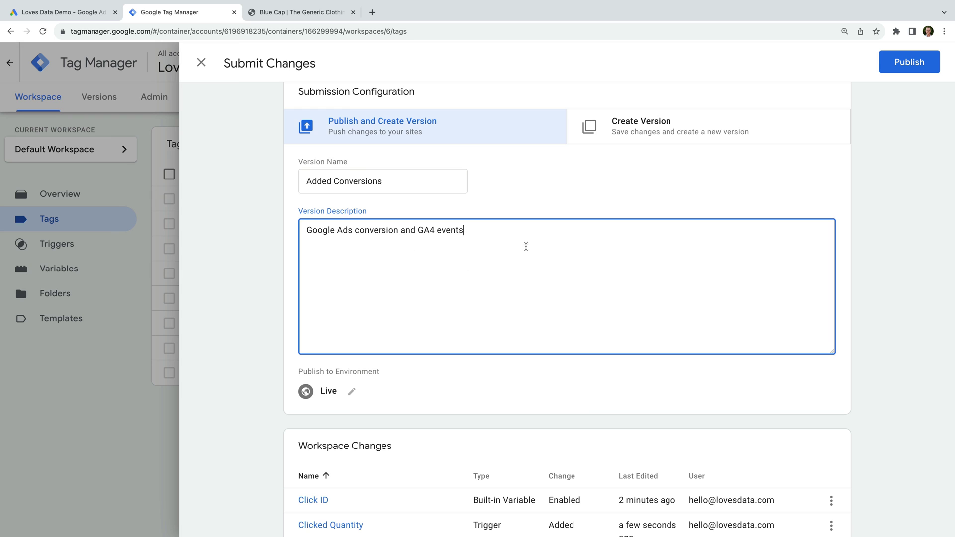